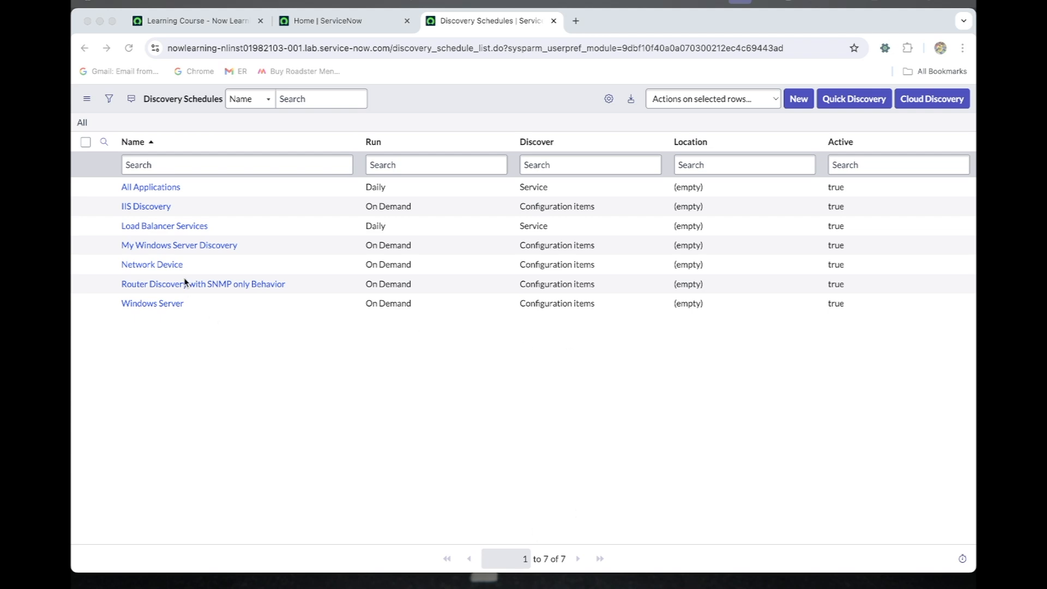
# Step: Open the My Windows Server Discovery schedule in a new tab, and its discovery status DIS0010005 in another
pyautogui.keyDown('super'); pyautogui.click(180, 246); pyautogui.keyUp('super')
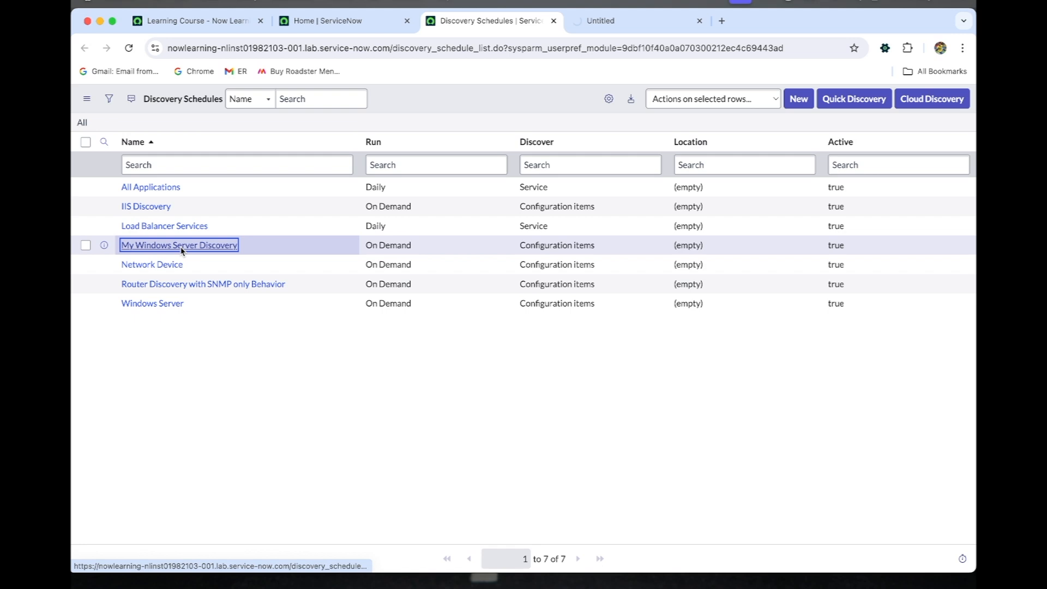
pyautogui.click(655, 17)
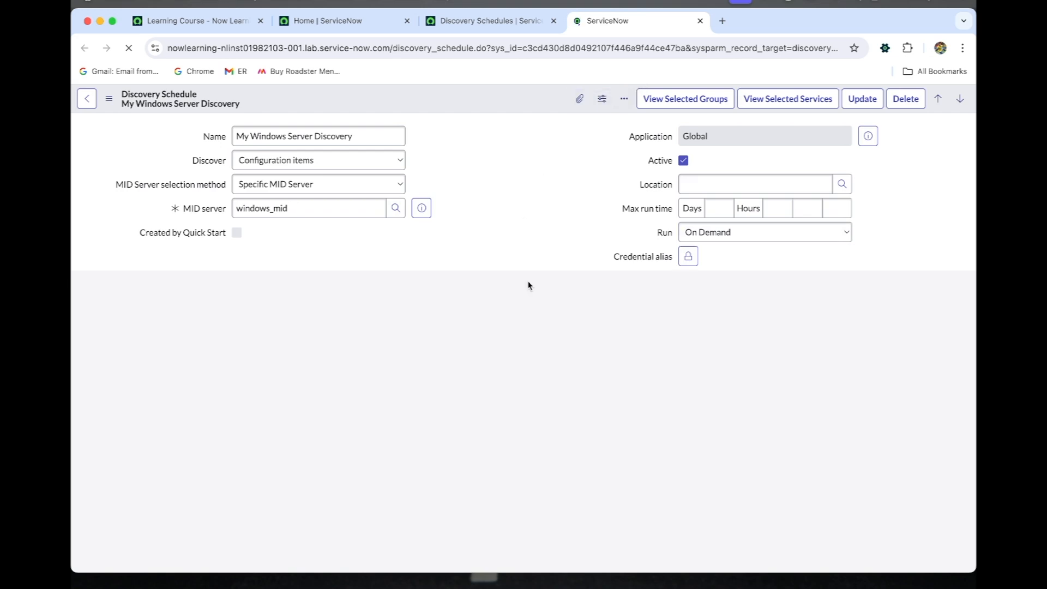
pyautogui.scroll(-3, 330, 435)
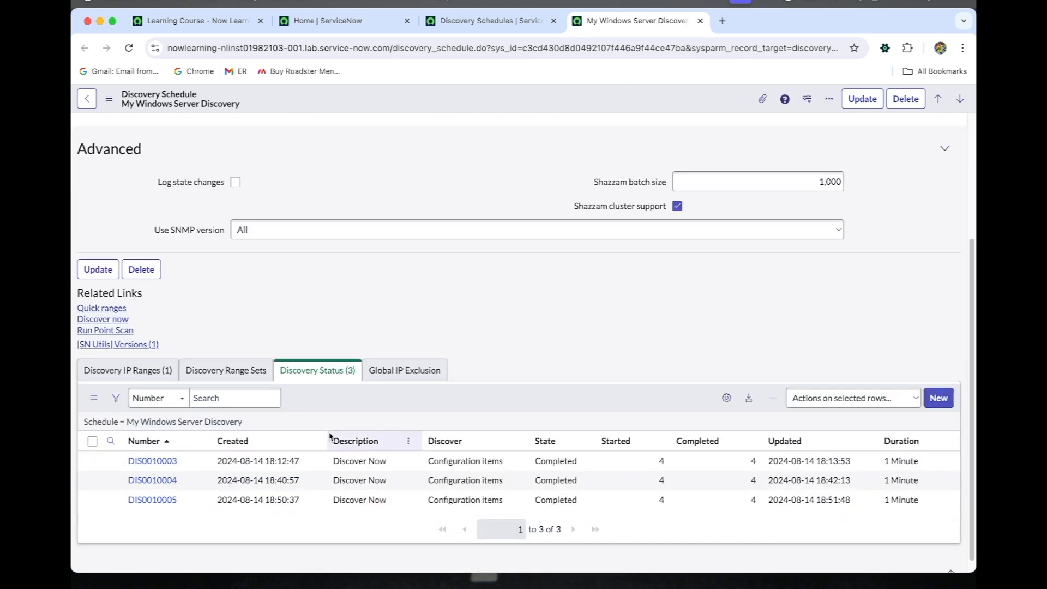
pyautogui.keyDown('super'); pyautogui.click(164, 499); pyautogui.keyUp('super')
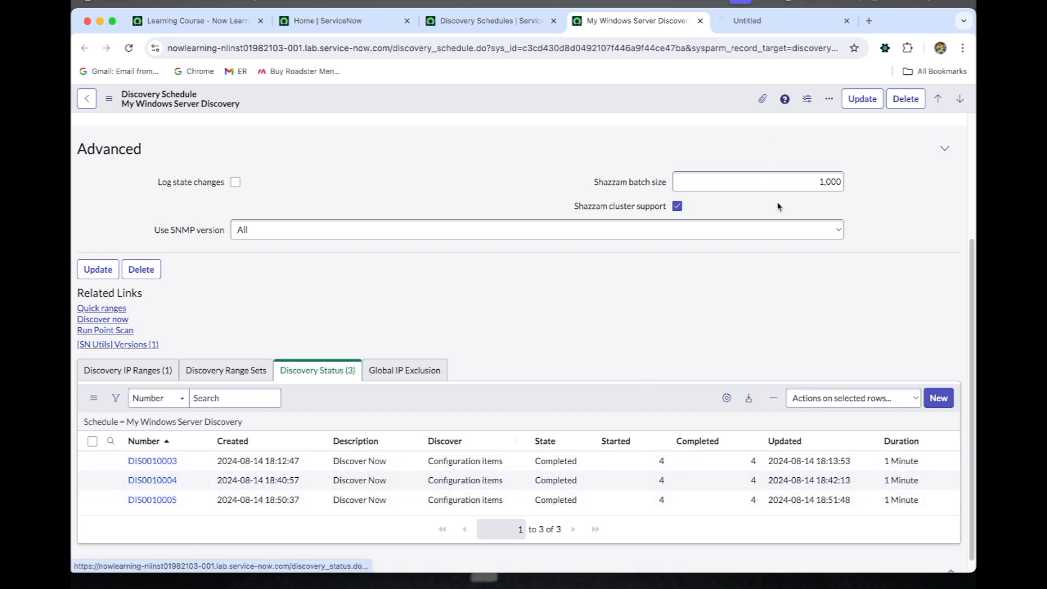
pyautogui.click(780, 20)
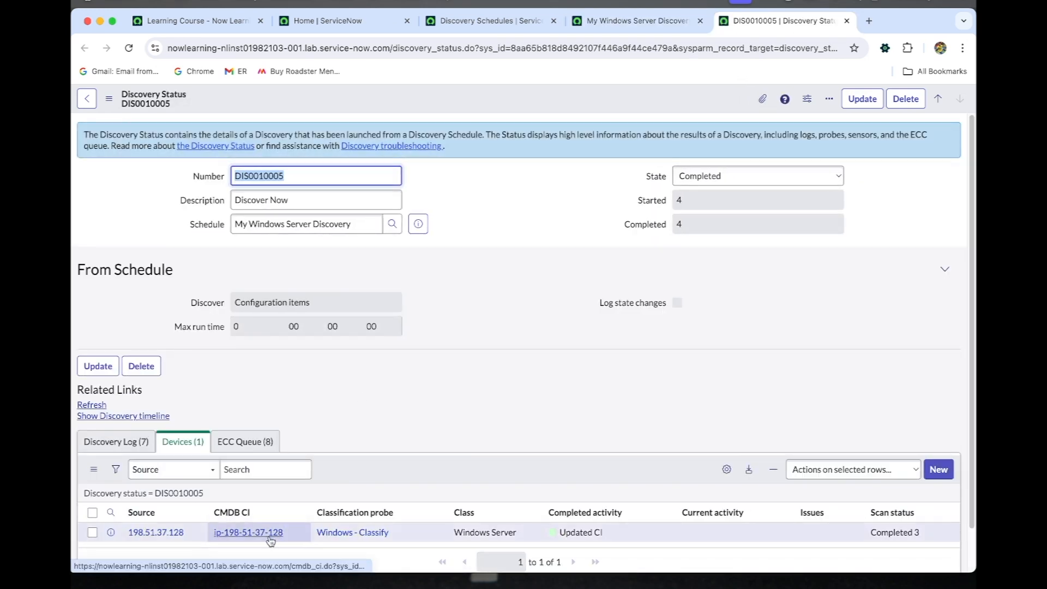
pyautogui.keyDown('super'); pyautogui.click(272, 532); pyautogui.keyUp('super')
pyautogui.click(823, 23)
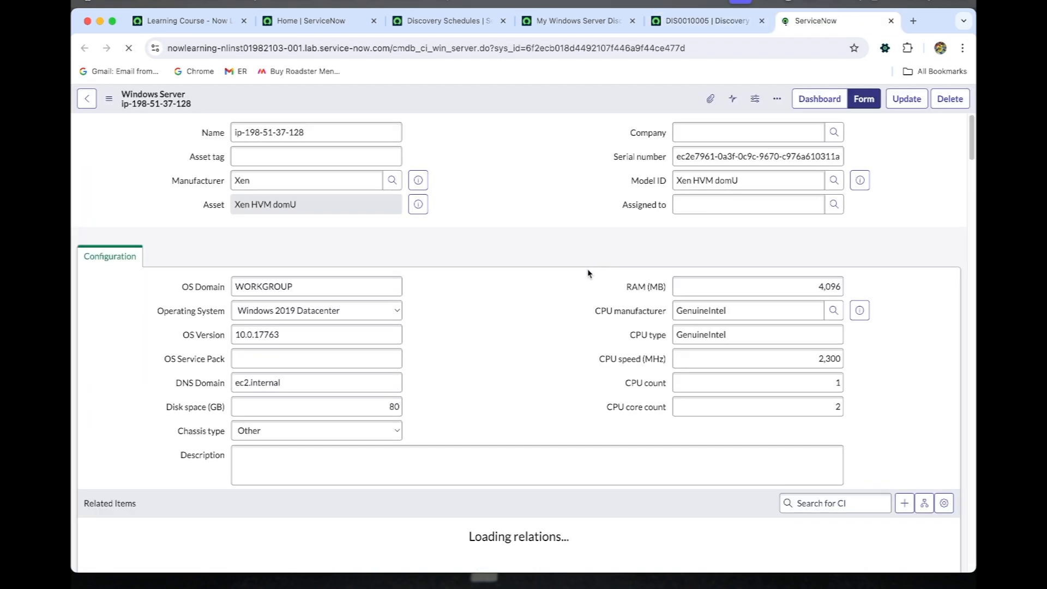
pyautogui.scroll(-5, 584, 277)
pyautogui.scroll(-3, 584, 279)
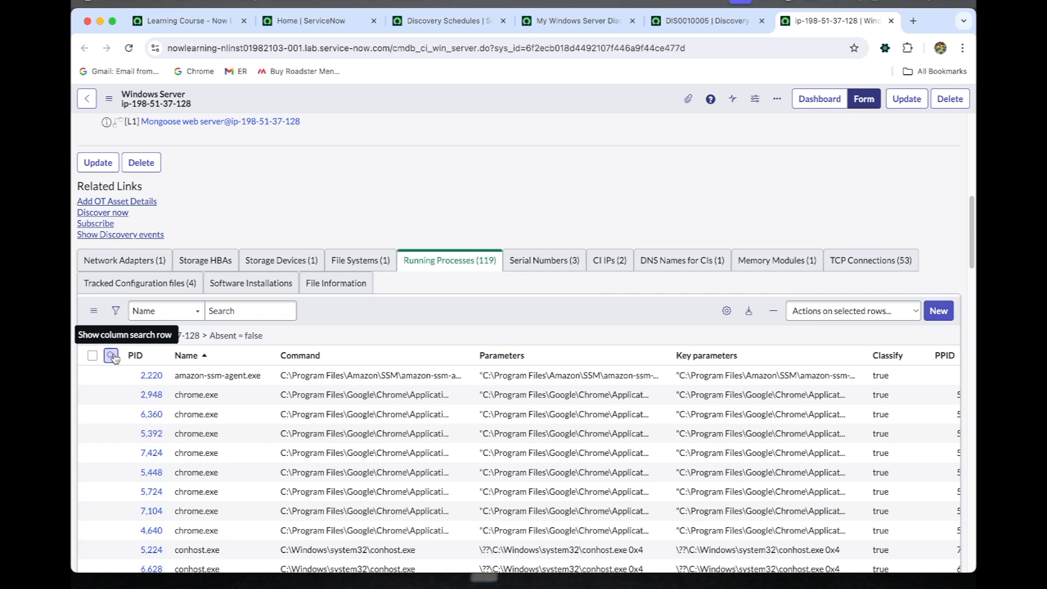
# Step: Filter the server's running processes for names containing "wrapper" and open the wrapper-windows-x86-64.exe process record in a new tab
pyautogui.click(112, 356)
pyautogui.click(213, 378)
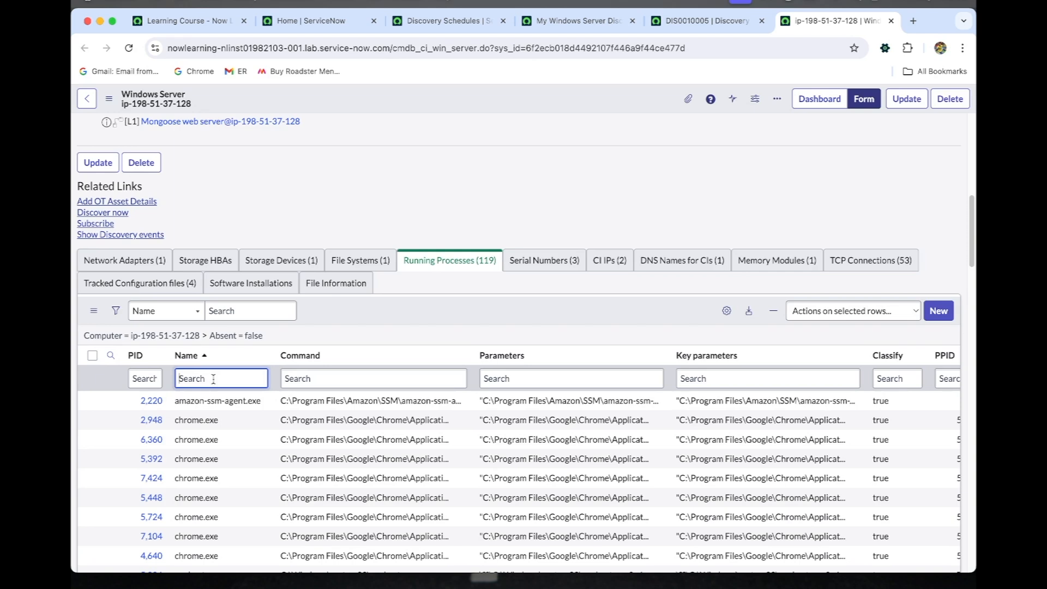
pyautogui.write('*')
pyautogui.write('r')
pyautogui.write('w')
pyautogui.write('apper')
pyautogui.press('Return')
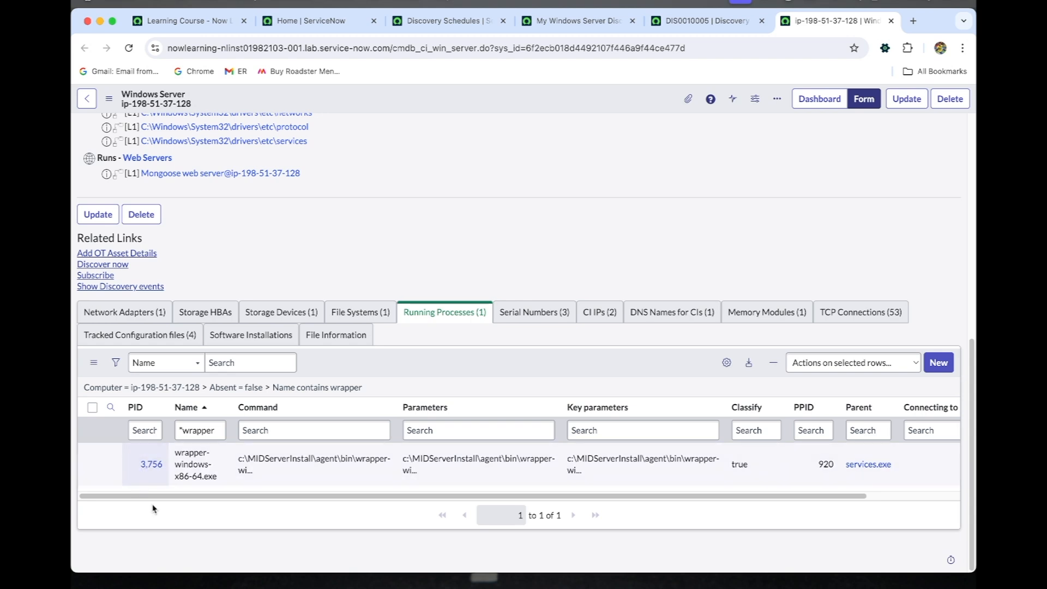
pyautogui.keyDown('super'); pyautogui.click(151, 464); pyautogui.keyUp('super')
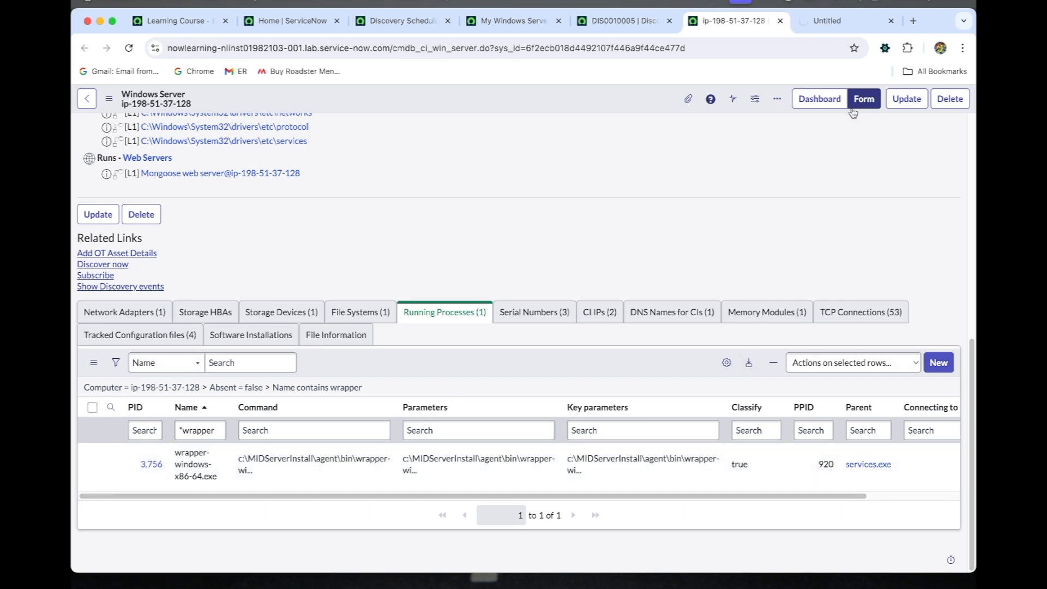
pyautogui.click(838, 29)
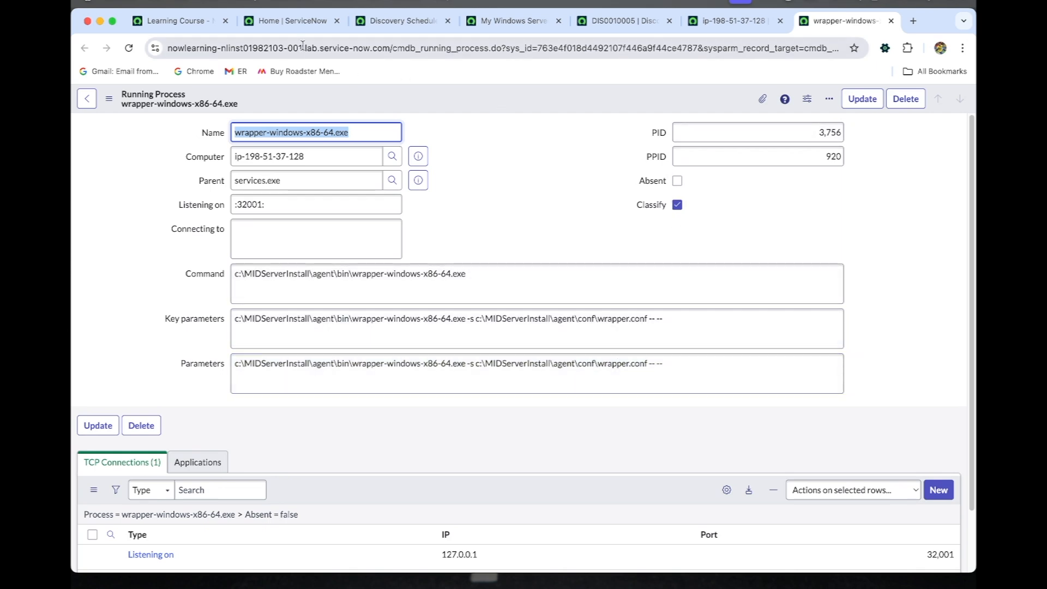
# Step: Open the CI Classification Processes list of Discovery Definition in a new tab and start a new process classification record
pyautogui.click(280, 19)
pyautogui.click(202, 101)
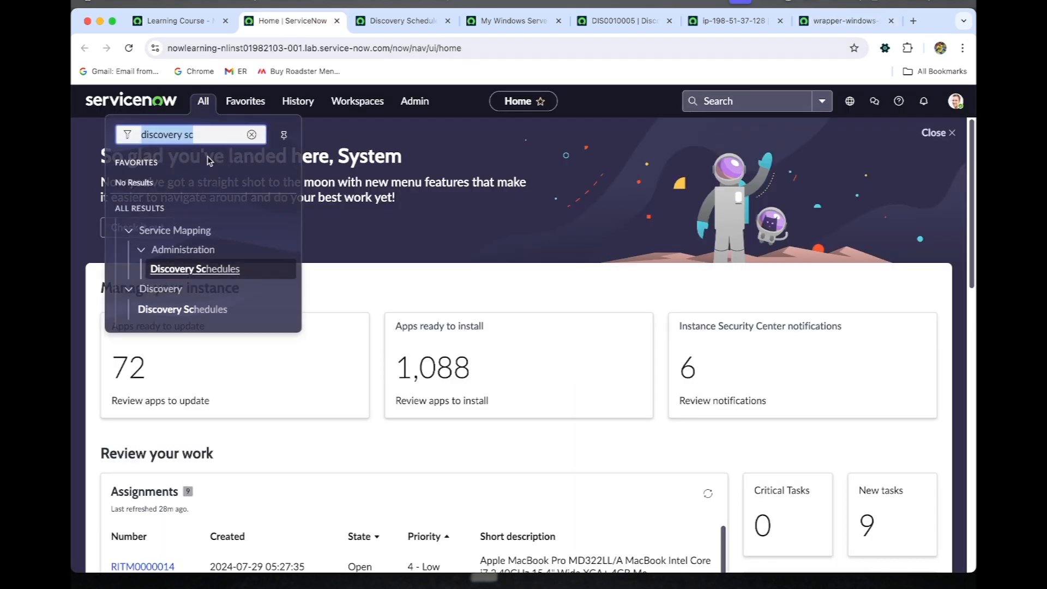
pyautogui.write('pro')
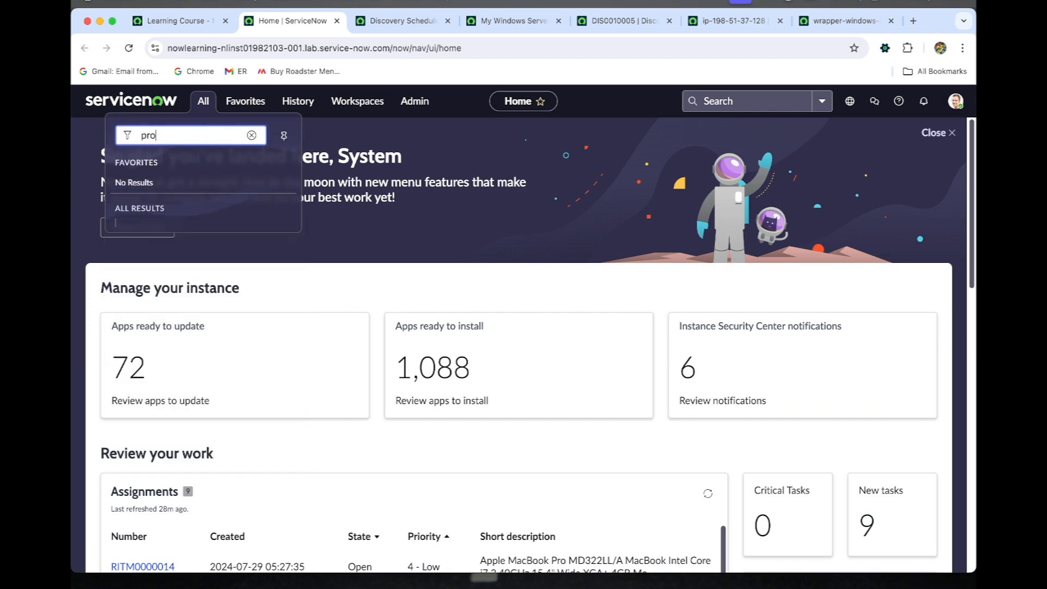
pyautogui.write('cesses')
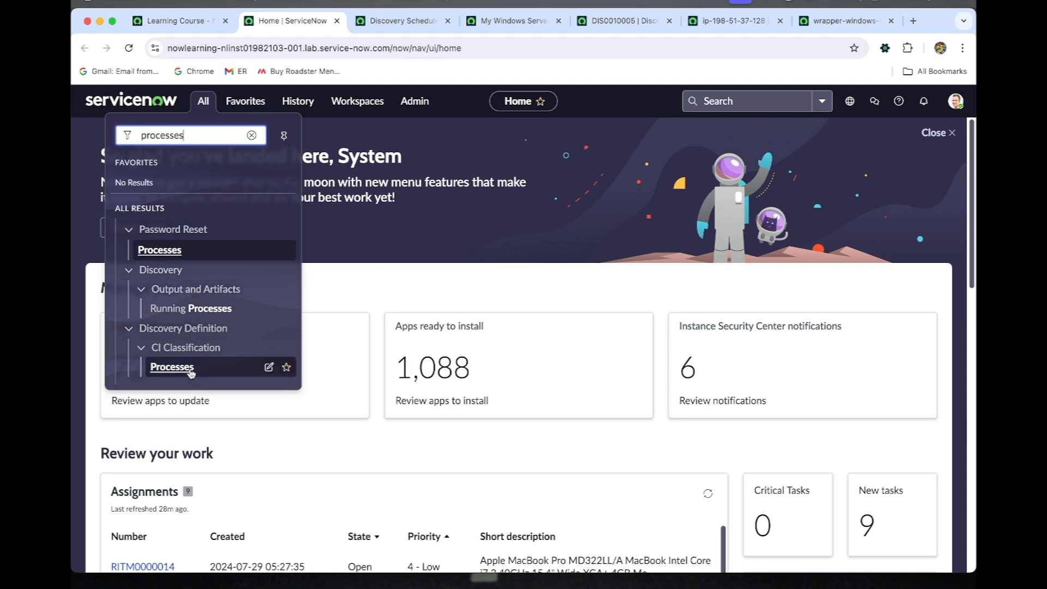
pyautogui.keyDown('super'); pyautogui.click(161, 366); pyautogui.keyUp('super')
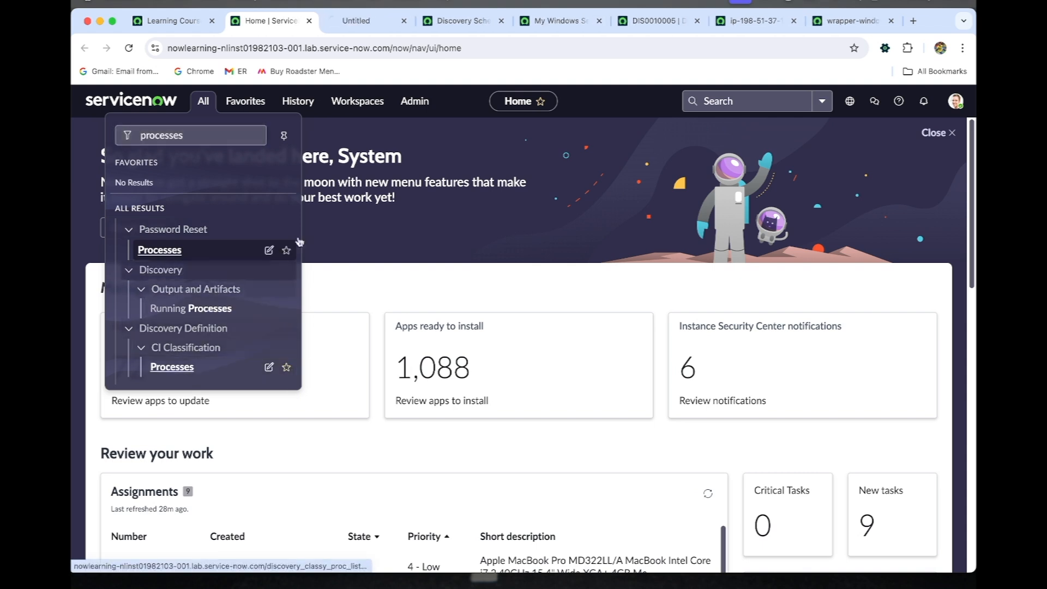
pyautogui.click(357, 21)
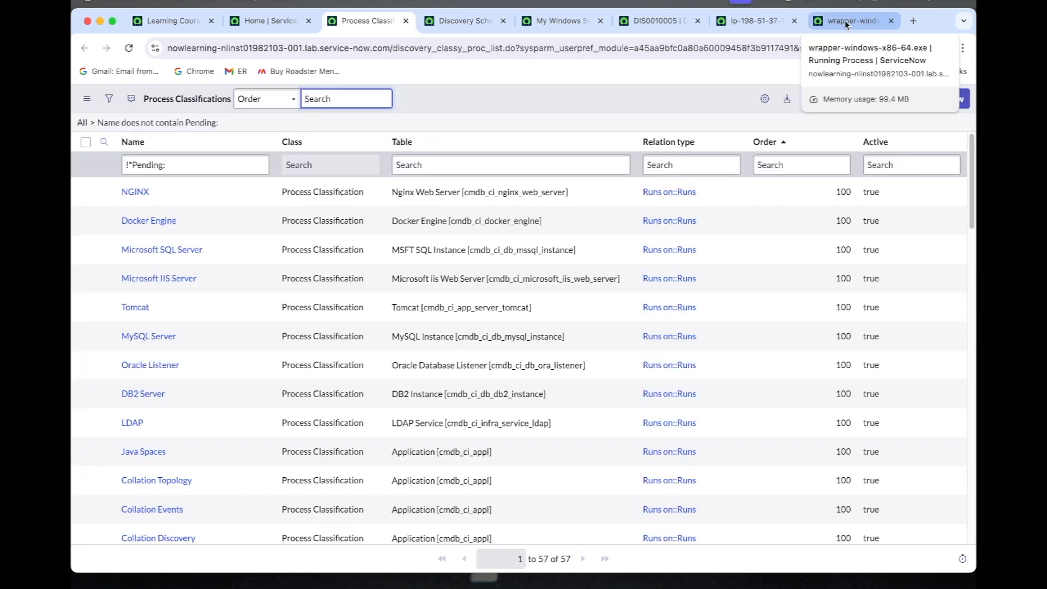
pyautogui.click(950, 108)
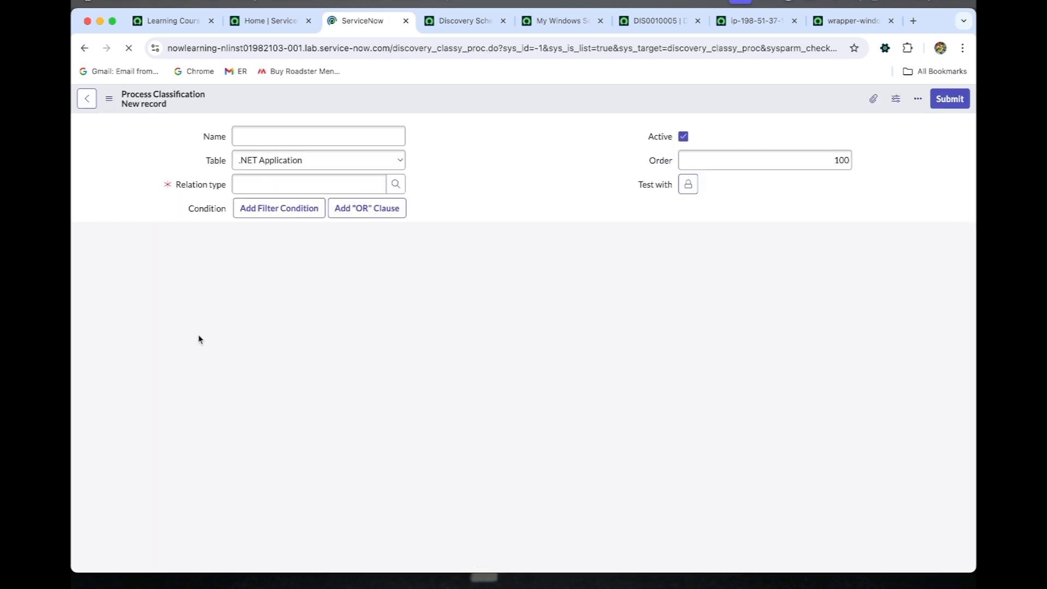
pyautogui.click(302, 138)
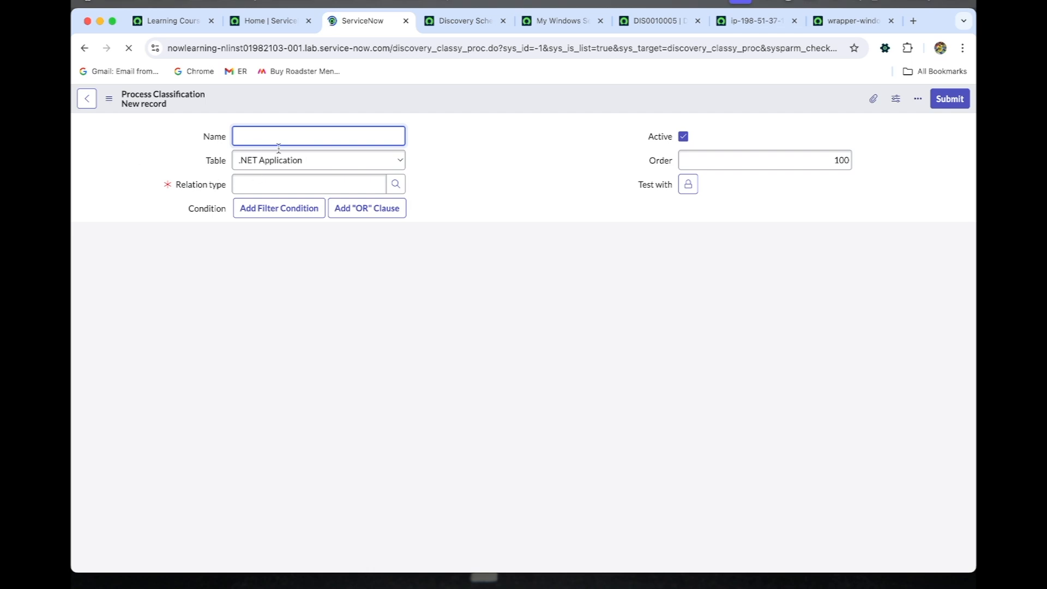
pyautogui.write('MI')
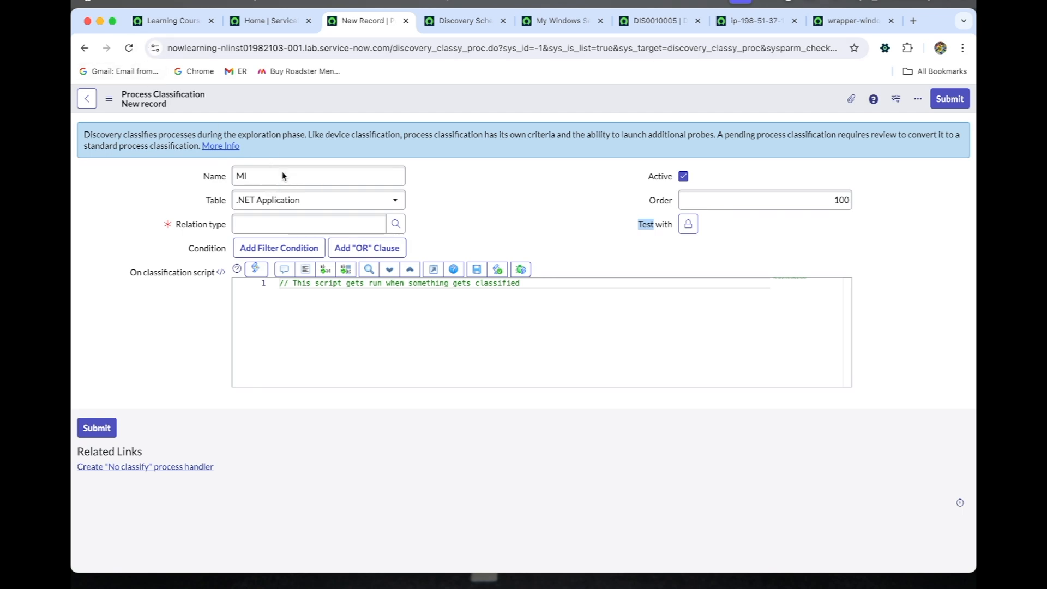
pyautogui.click(282, 203)
pyautogui.click(129, 48)
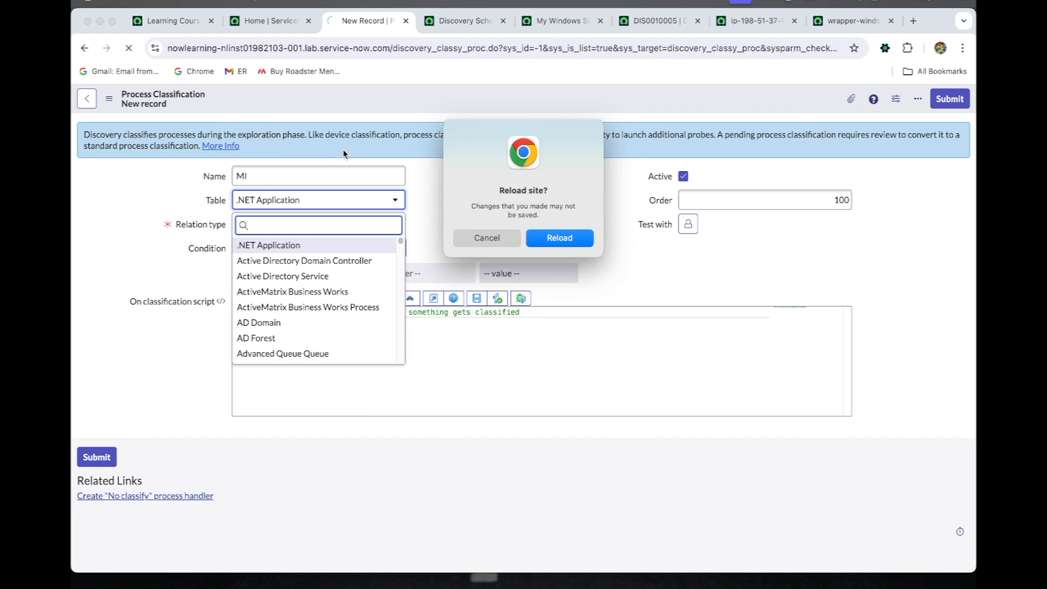
pyautogui.click(558, 238)
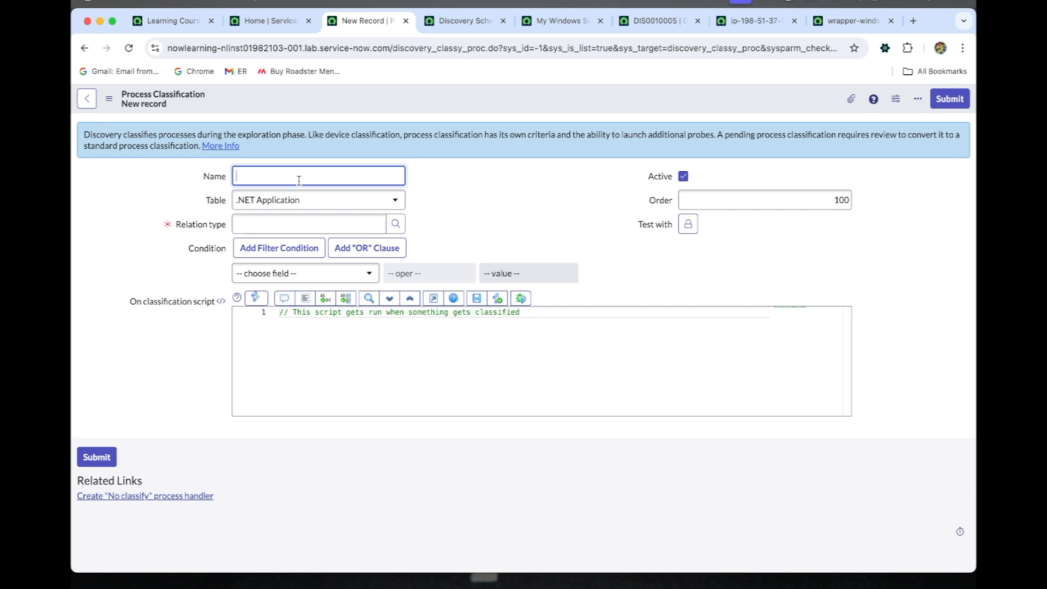
# Step: Name the process classification MID Server and set its table to ServiceNow MID Server
pyautogui.write('MID Server')
pyautogui.click(316, 207)
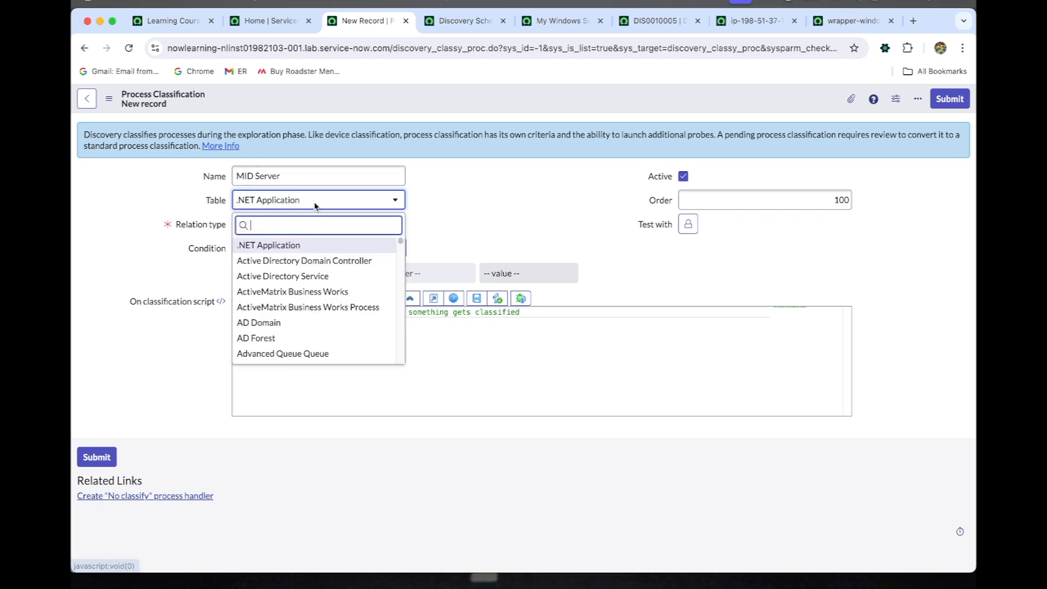
pyautogui.write('ser')
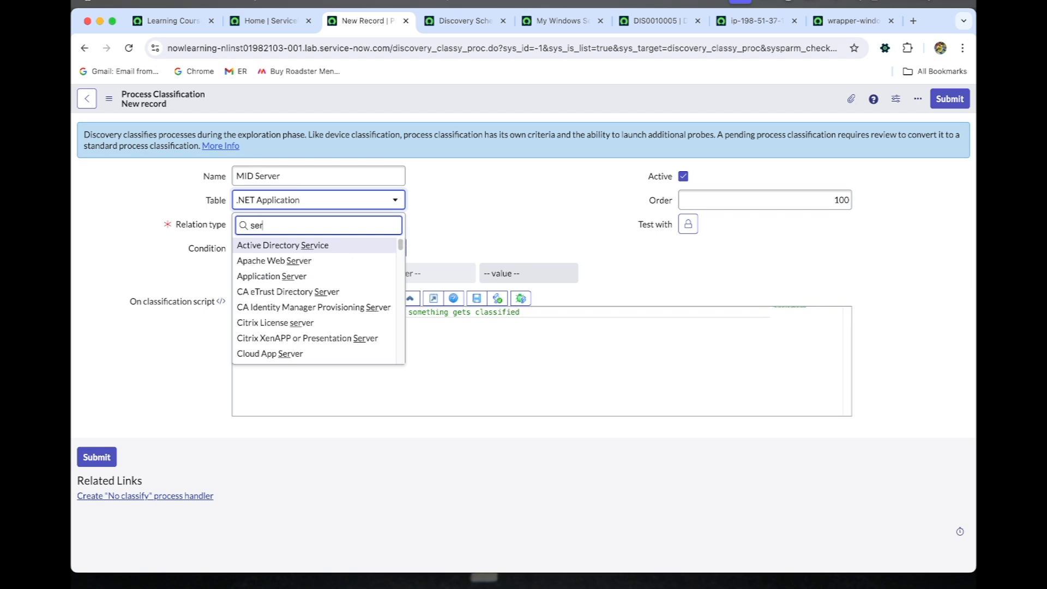
pyautogui.write('viceno')
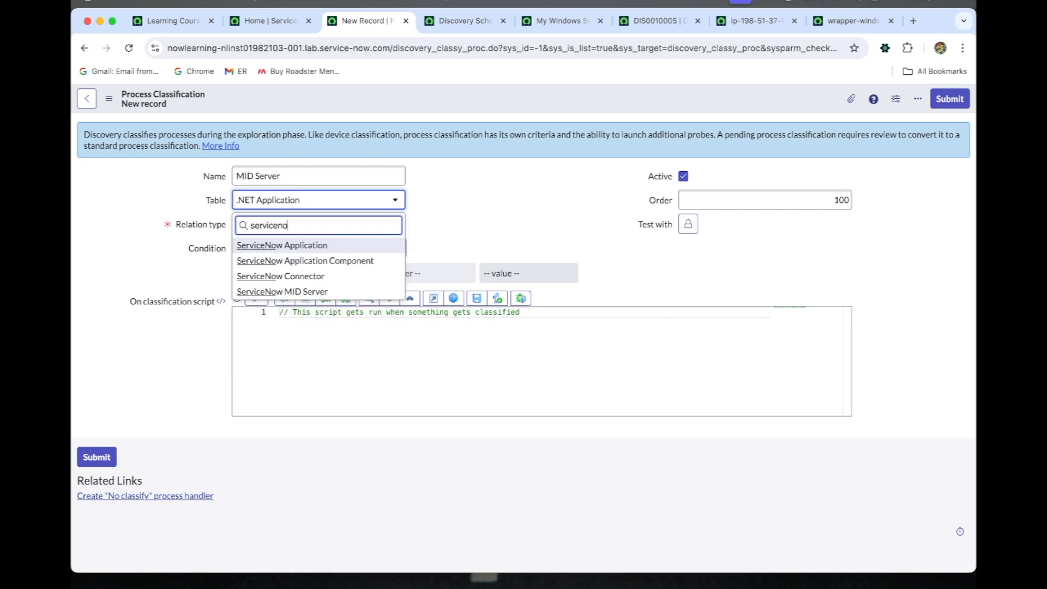
pyautogui.press('Down')
pyautogui.press('Down')
pyautogui.press('Down')
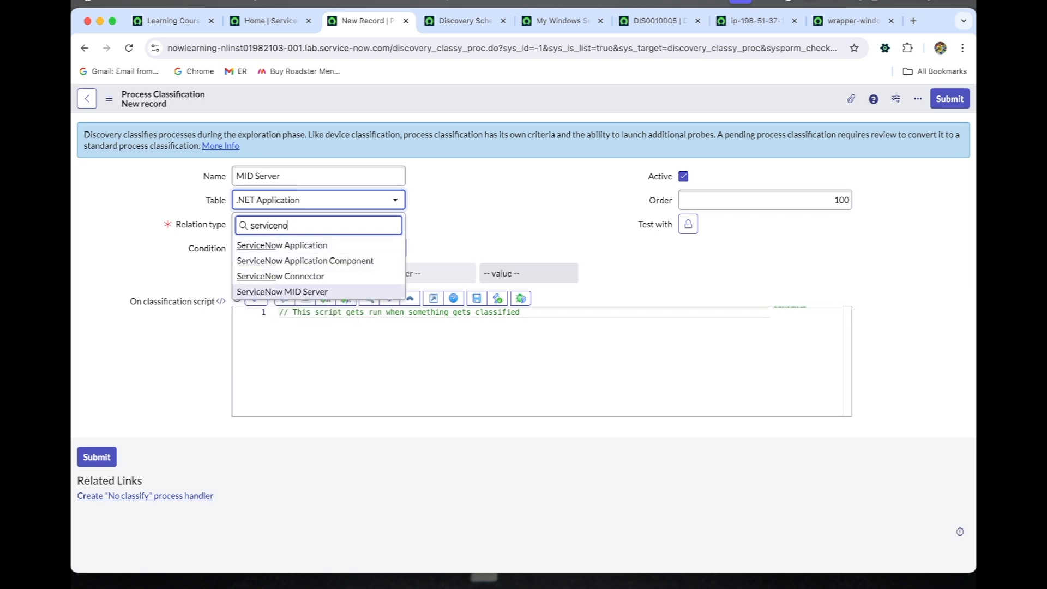
pyautogui.press('Return')
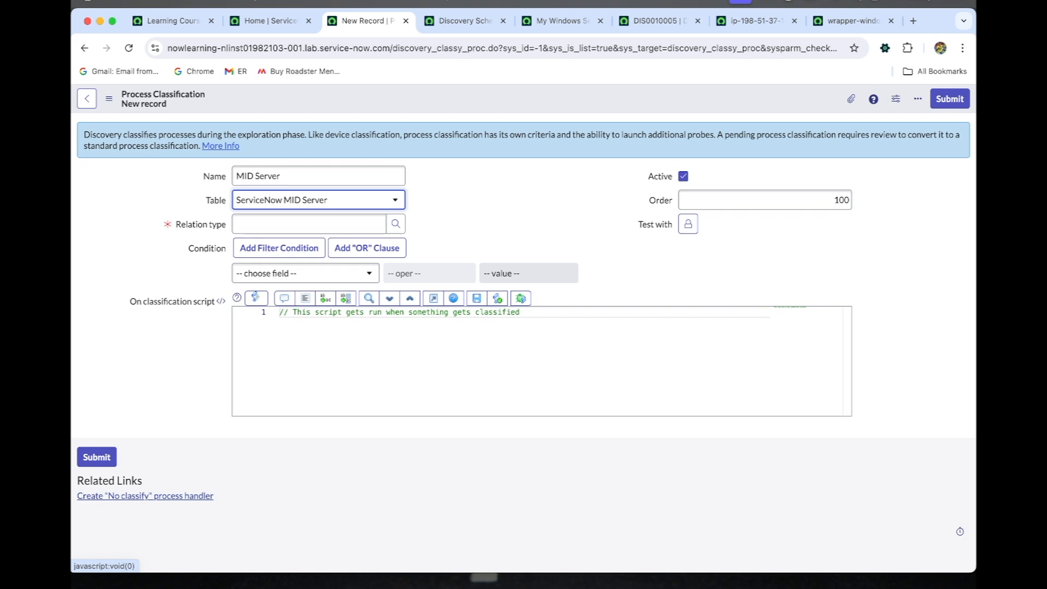
# Step: Set the classification's relation type to Runs on::Runs by searching the CI relationship types for "runs"
pyautogui.click(395, 224)
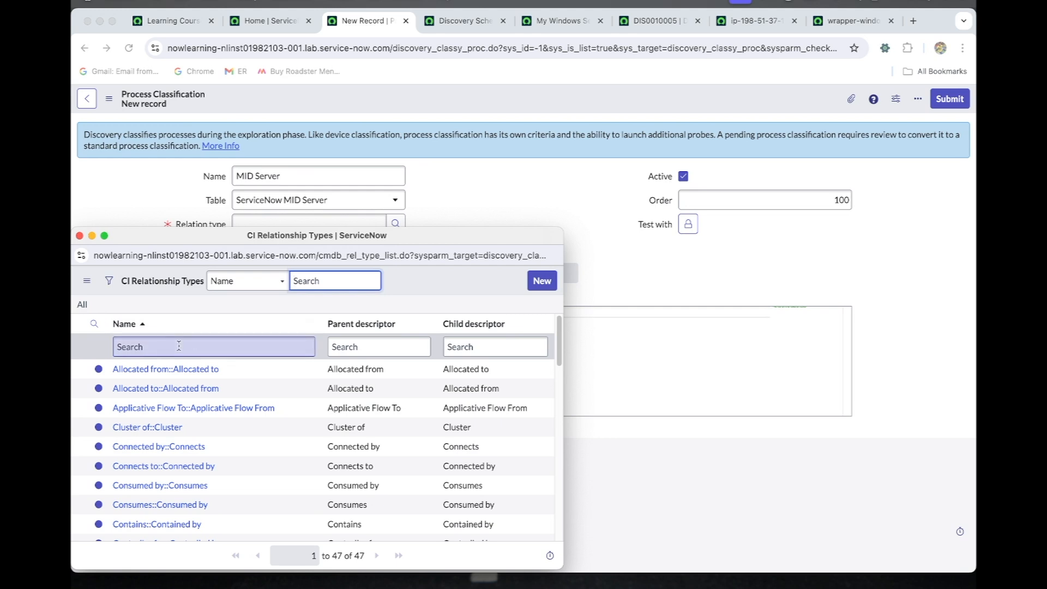
pyautogui.click(179, 346)
pyautogui.write('runs')
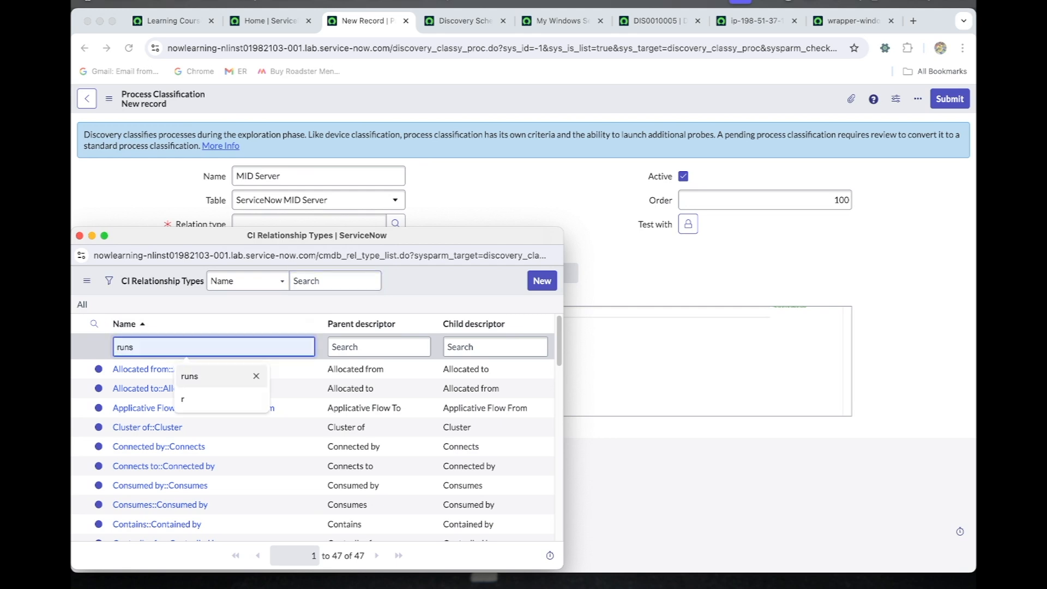
pyautogui.press('Return')
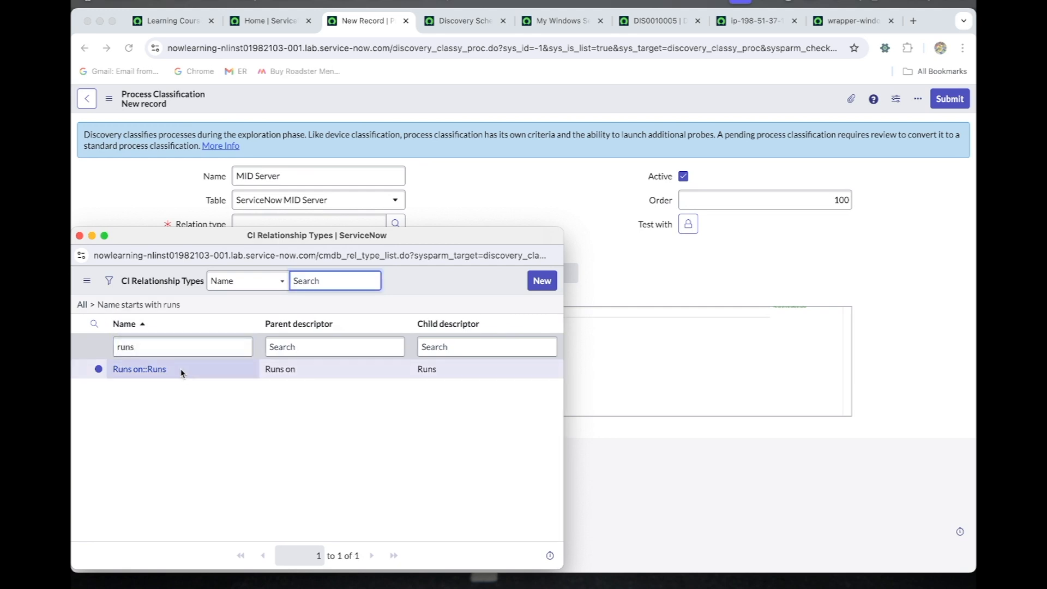
pyautogui.click(142, 374)
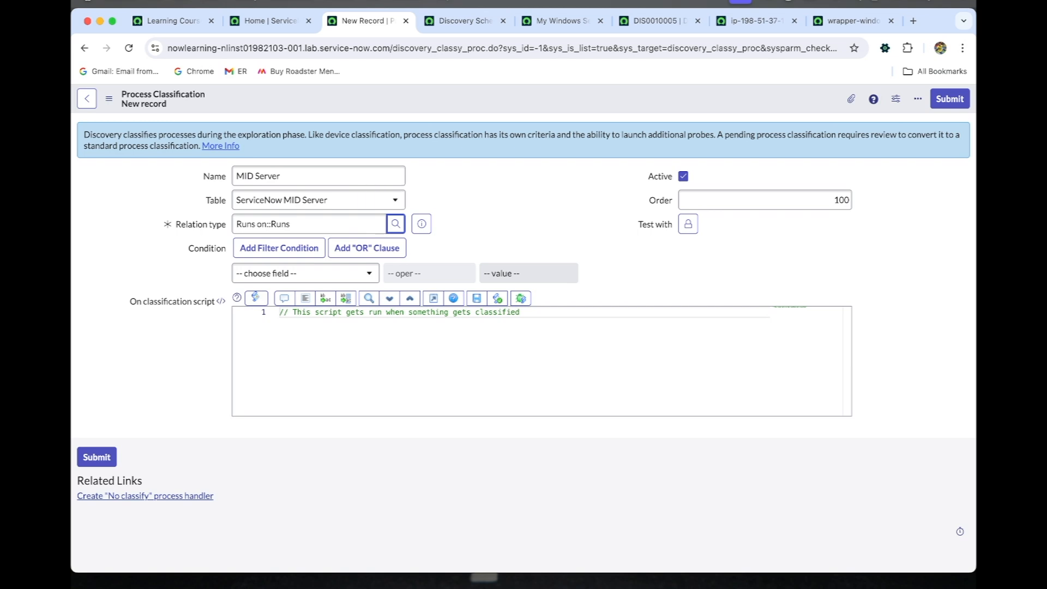
# Step: Set up the classification's condition on the Parameters field with the contains operator
pyautogui.click(293, 273)
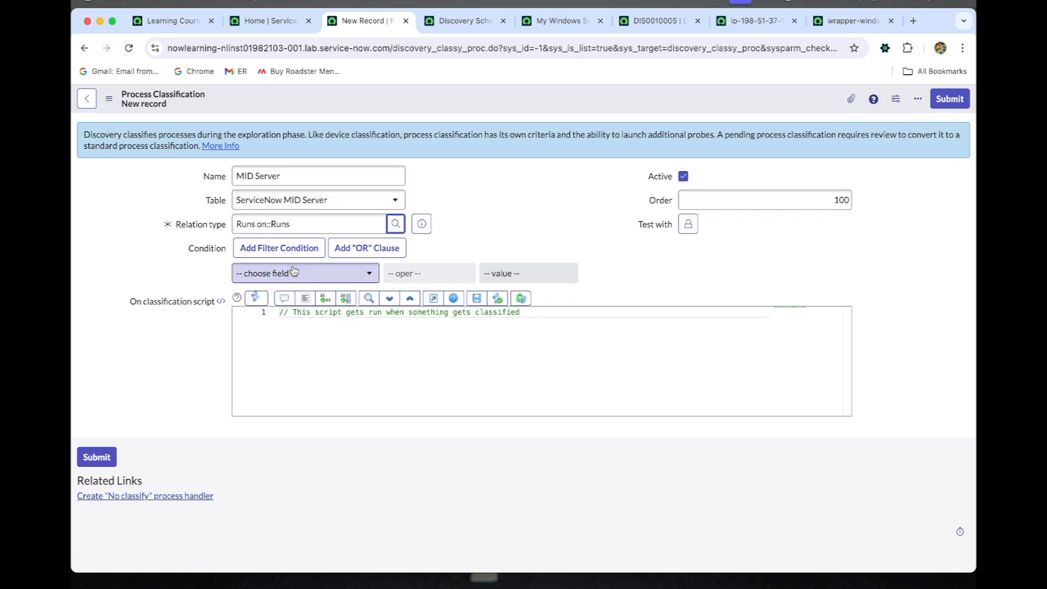
pyautogui.write('para')
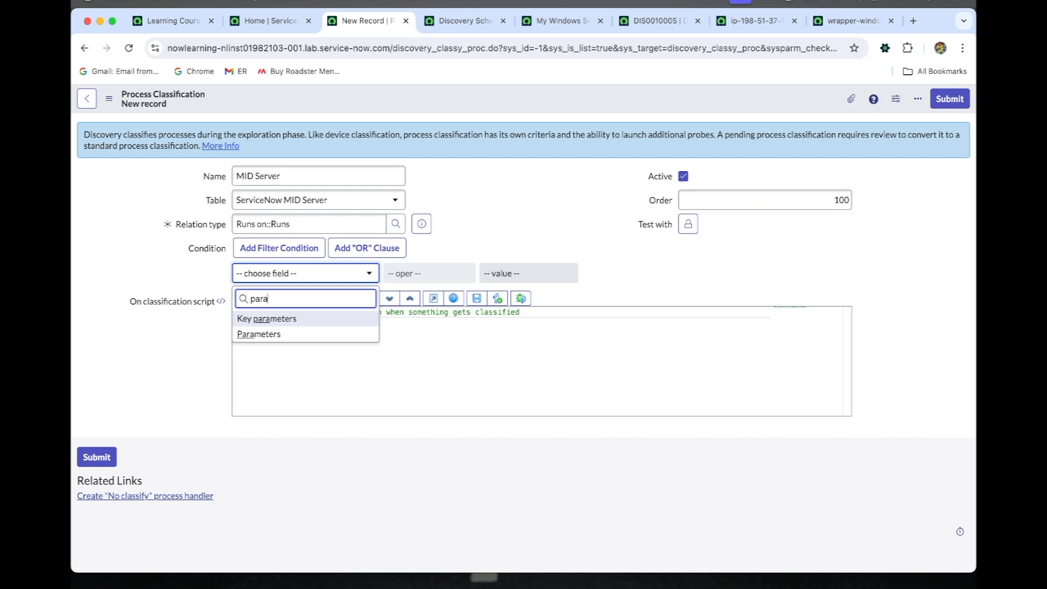
pyautogui.click(303, 334)
pyautogui.click(413, 277)
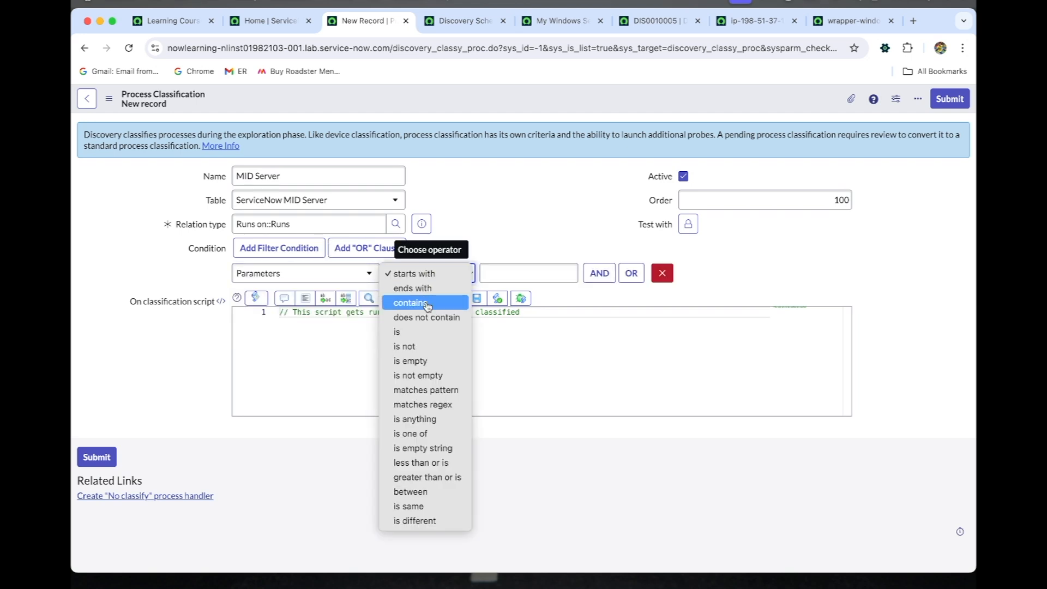
pyautogui.click(428, 305)
# Step: Copy agent\conf\wrapper.conf from the wrapper-windows-x86-64.exe running process's Parameters into the value of the new classification's condition
pyautogui.click(836, 23)
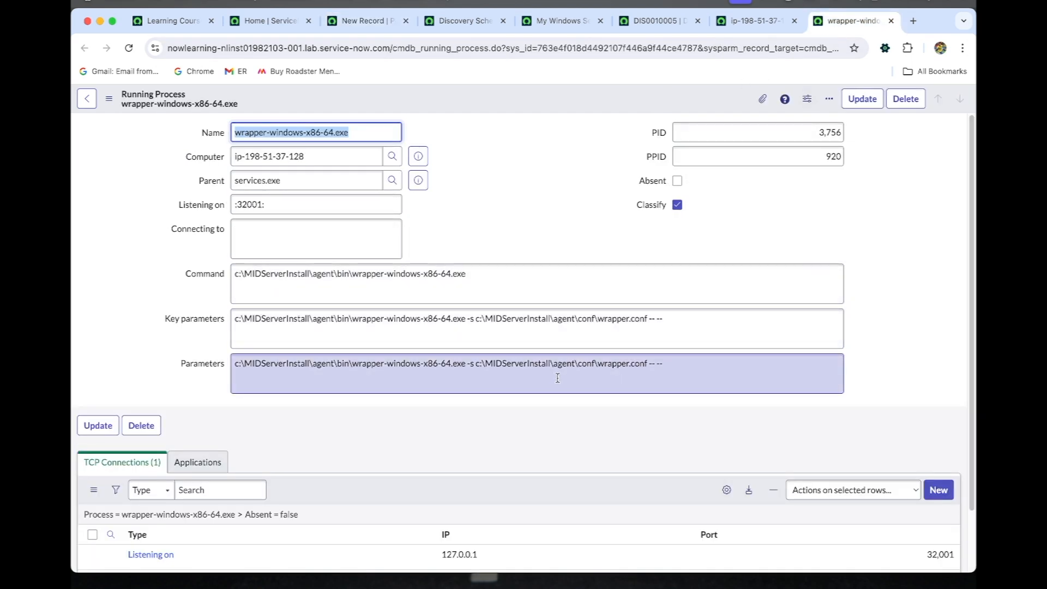
pyautogui.click(550, 362)
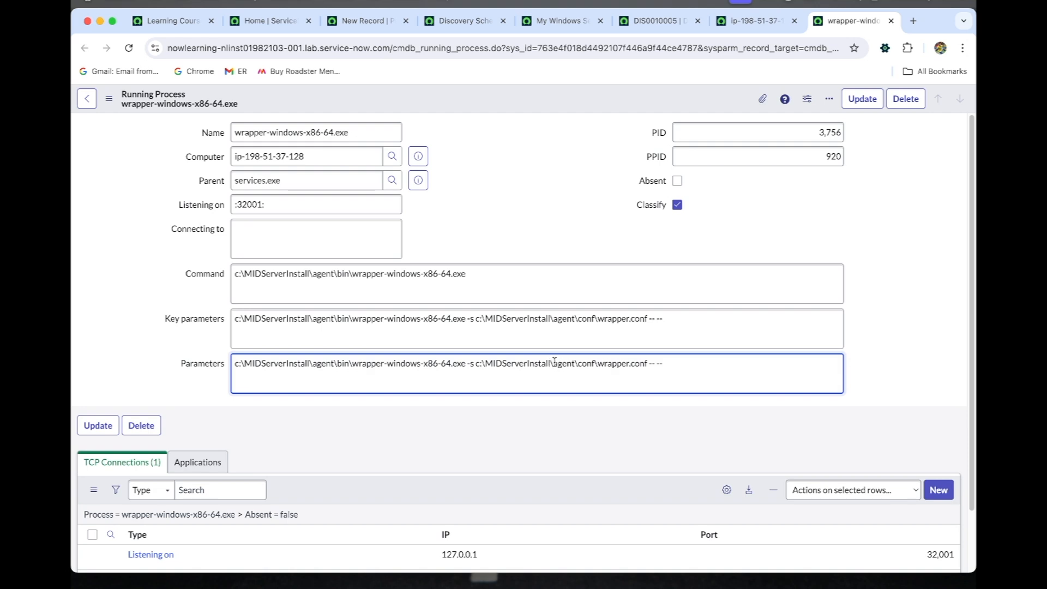
pyautogui.moveTo(552, 363); pyautogui.dragTo(649, 365)
pyautogui.press('super+c')
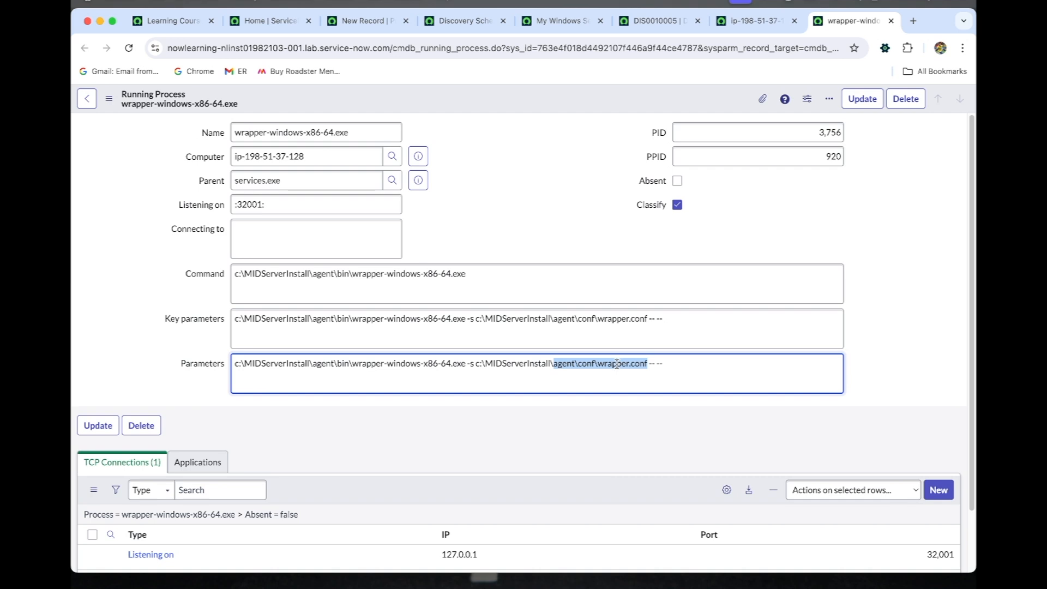
pyautogui.click(263, 22)
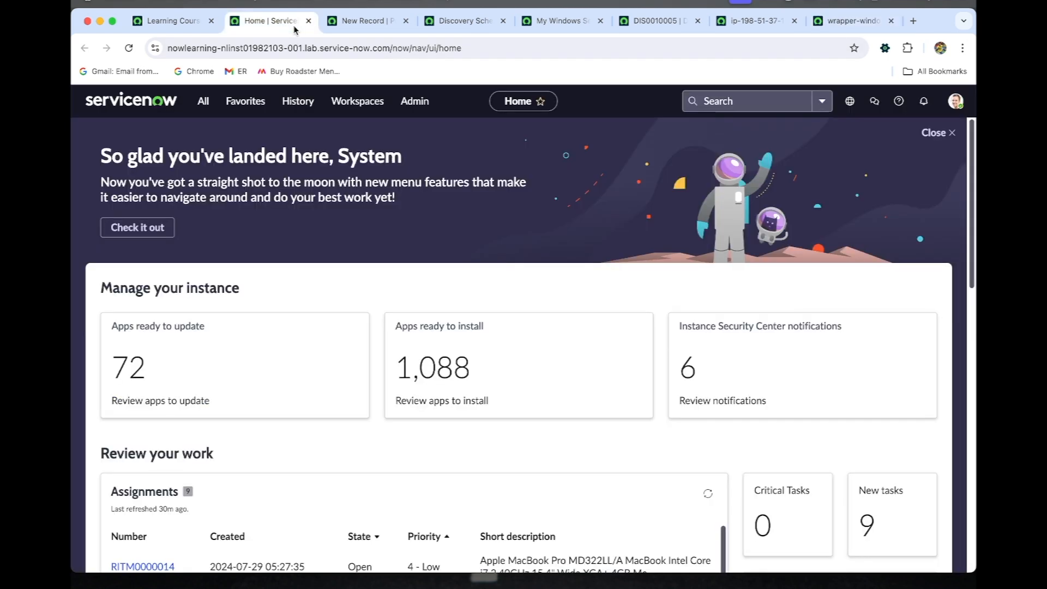
pyautogui.click(387, 23)
pyautogui.click(521, 278)
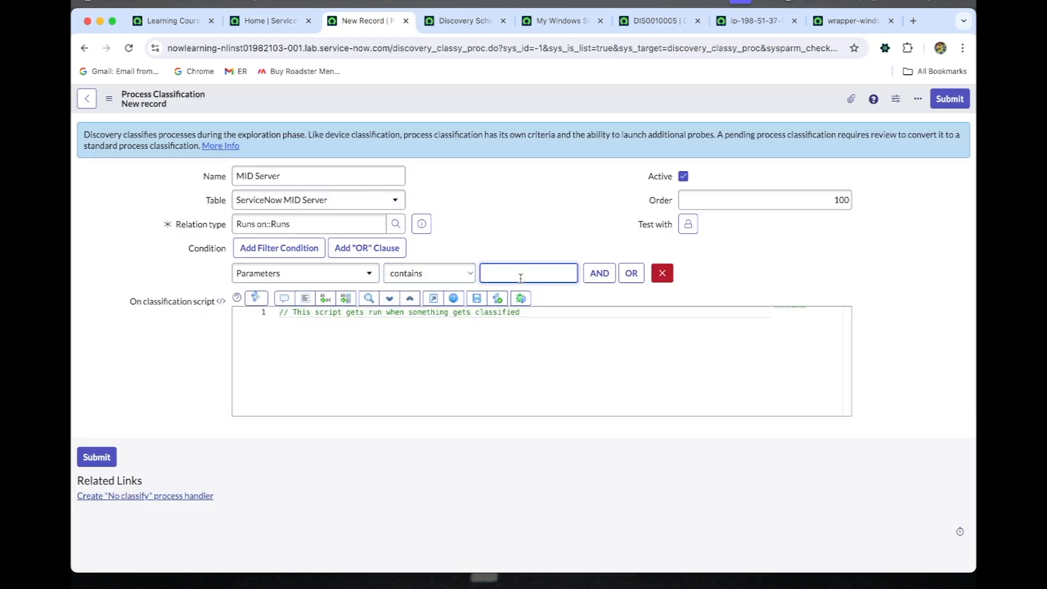
pyautogui.press('super+v')
# Step: Review the complete condition value on the new process classification and submit the record
pyautogui.moveTo(518, 274); pyautogui.dragTo(488, 278)
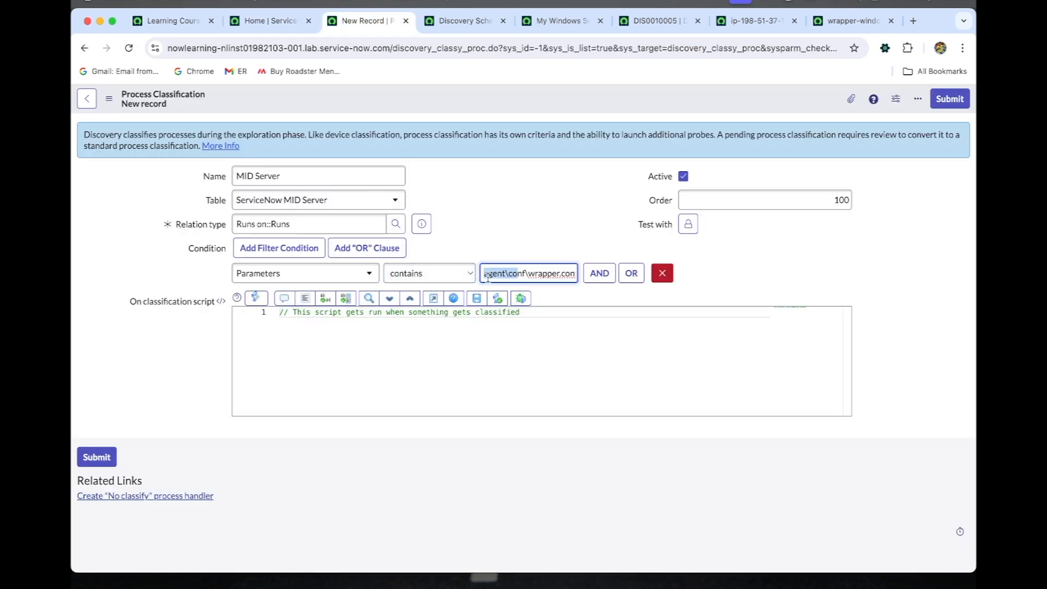
pyautogui.click(486, 277)
pyautogui.moveTo(500, 276); pyautogui.dragTo(576, 273)
pyautogui.click(576, 274)
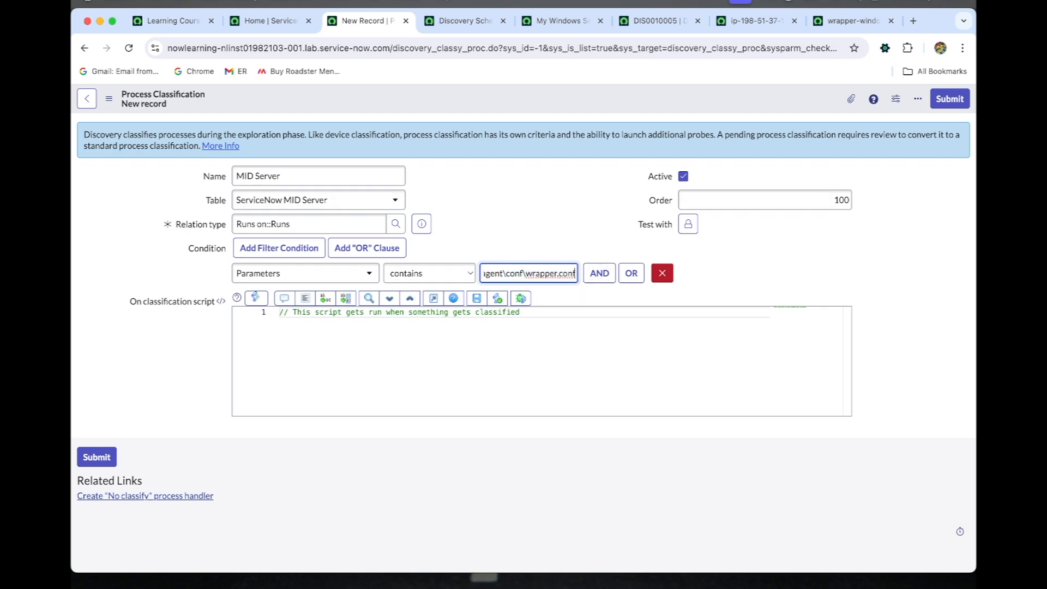
pyautogui.click(940, 109)
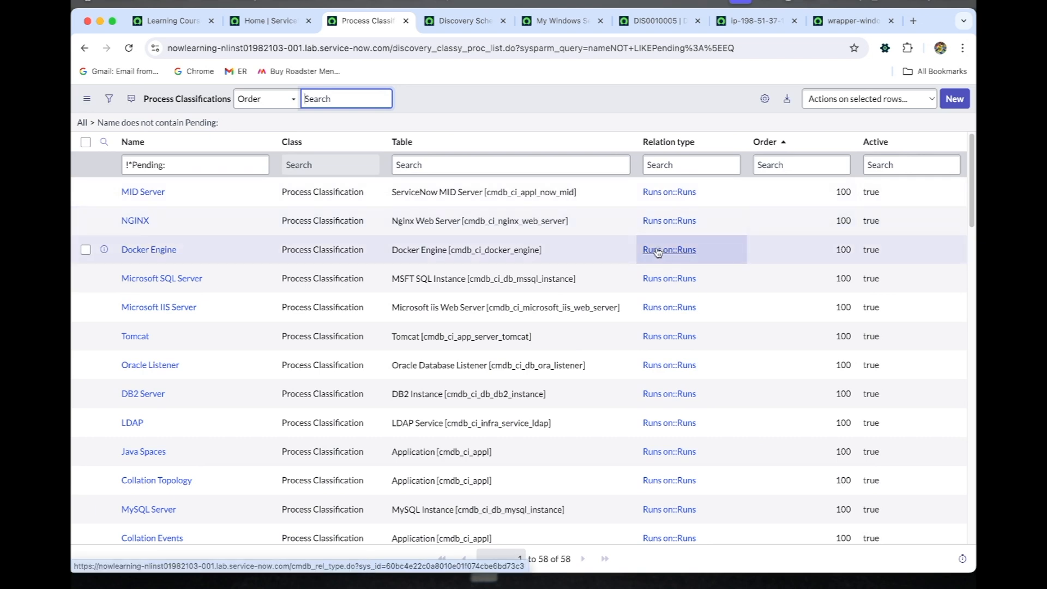
# Step: Filter the Process Classifications list by the name "mid server" and open the MID Server record
pyautogui.click(218, 166)
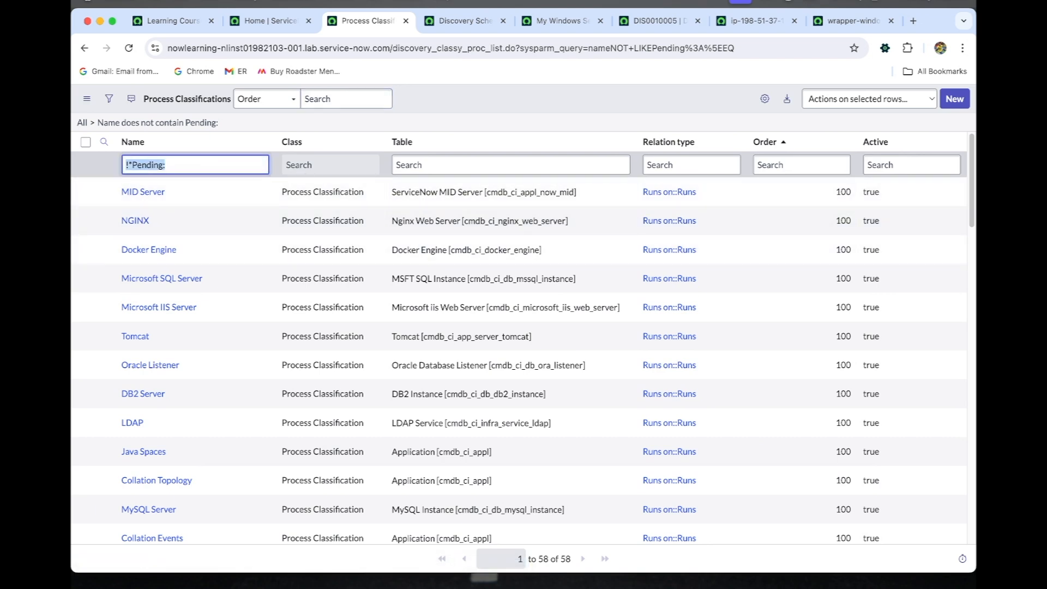
pyautogui.write('mi')
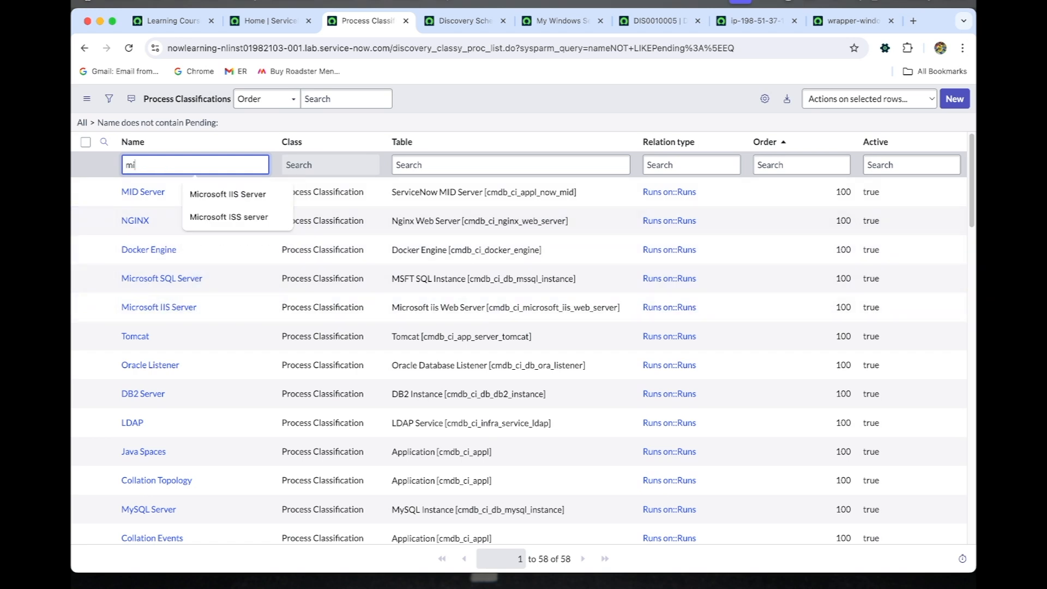
pyautogui.write('d server')
pyautogui.press('Return')
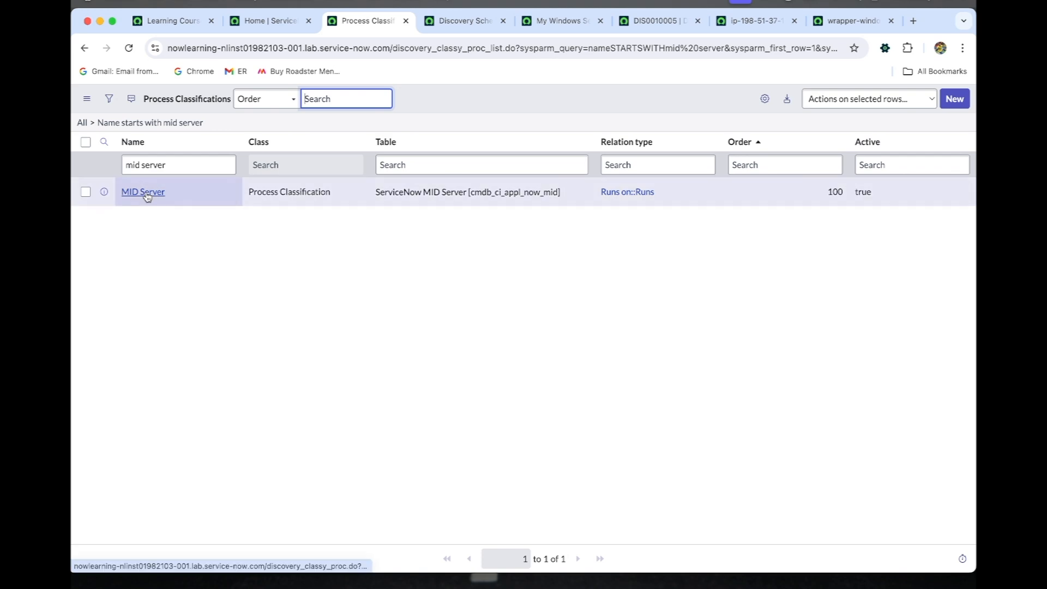
pyautogui.click(144, 194)
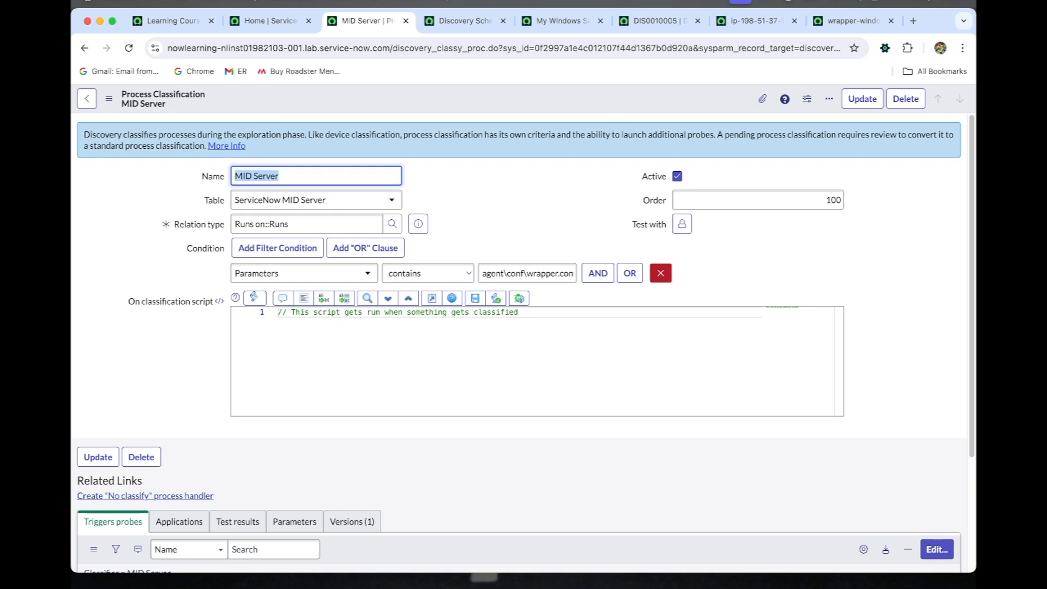
# Step: Find CI Class Manager in the application navigator with "ci class ma" and open it in a new browser tab
pyautogui.click(266, 26)
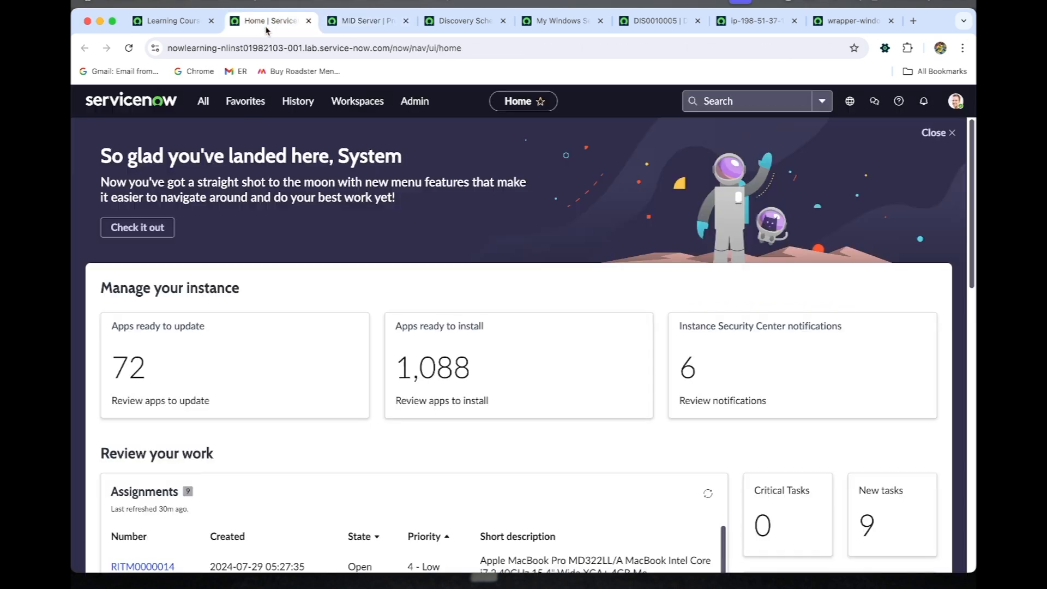
pyautogui.click(202, 100)
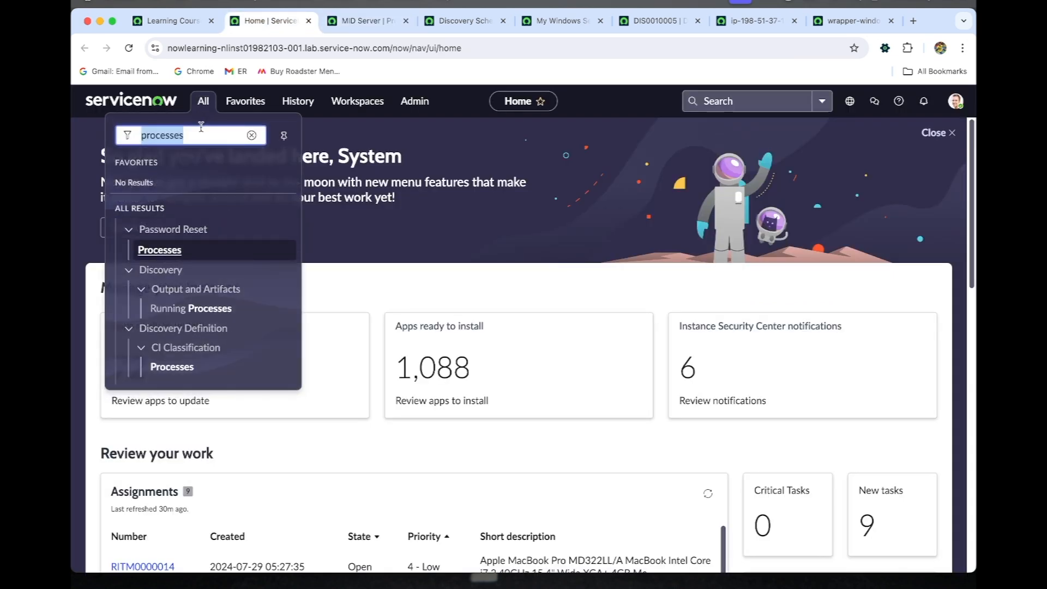
pyautogui.write('ci class ')
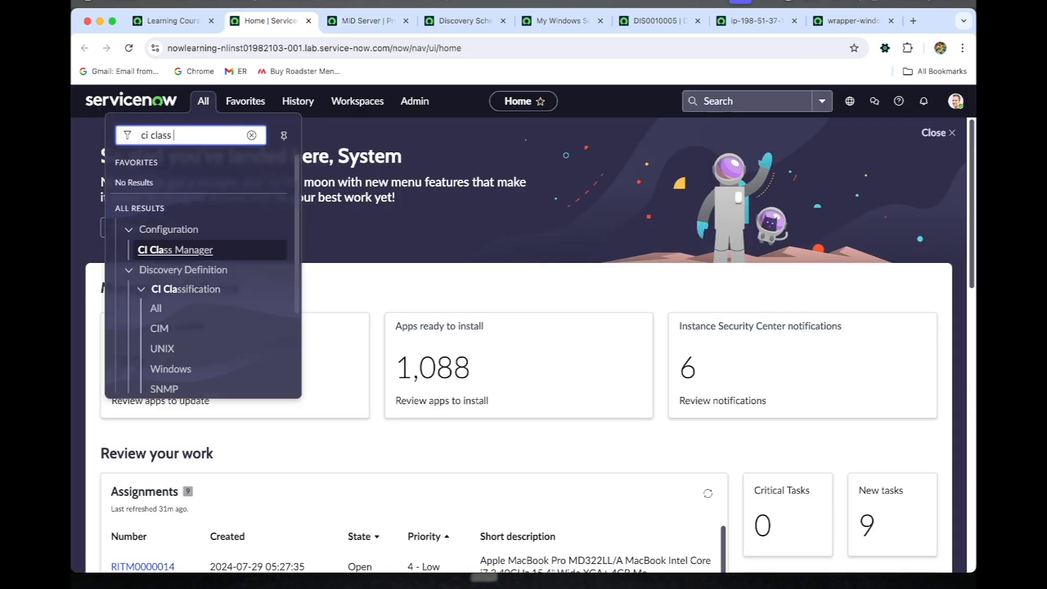
pyautogui.write('ma')
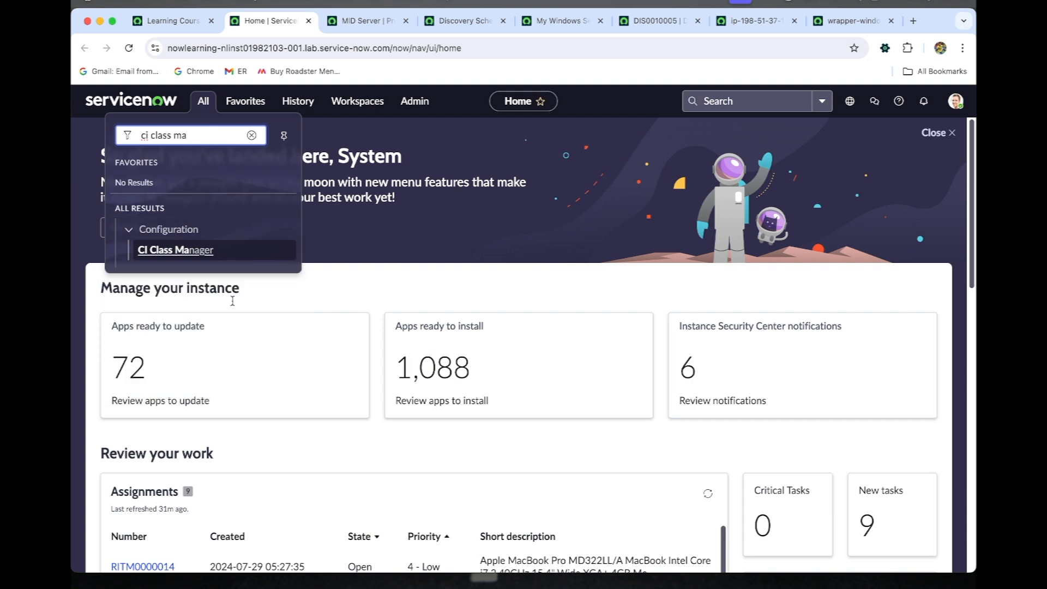
pyautogui.keyDown('super'); pyautogui.click(195, 250); pyautogui.keyUp('super')
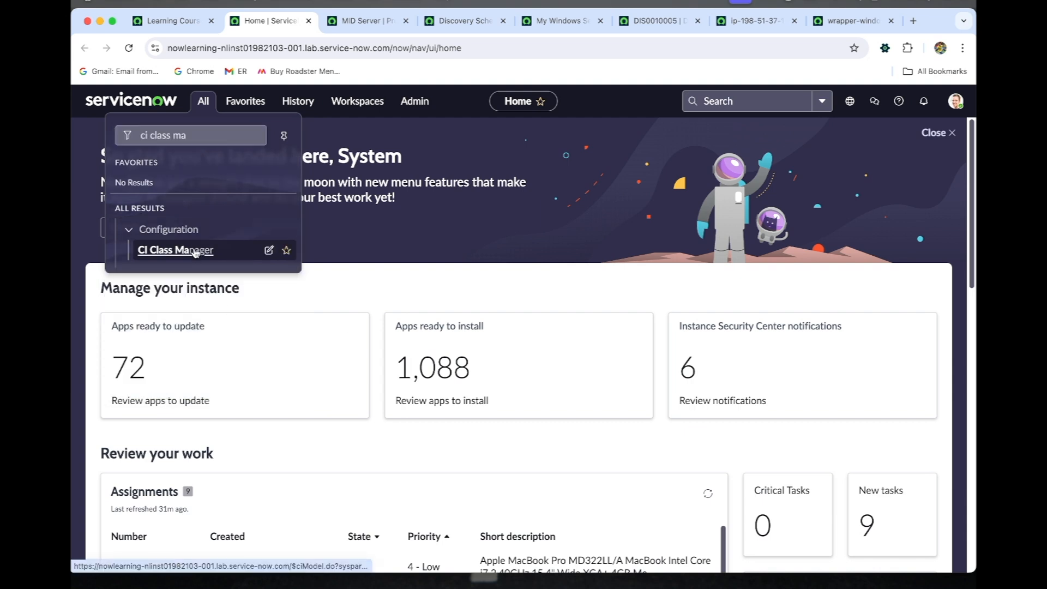
pyautogui.click(330, 21)
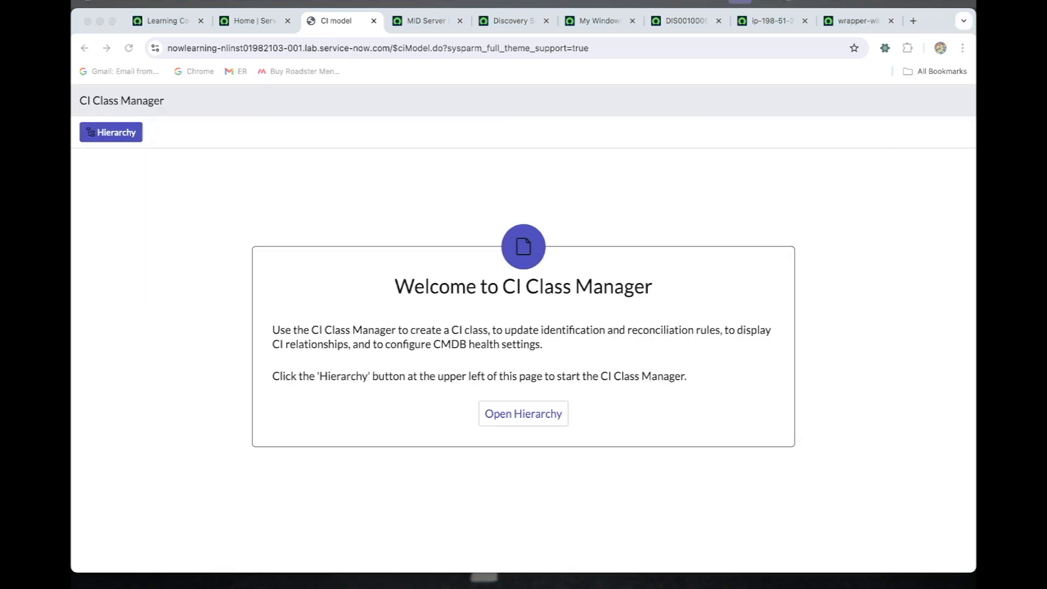
# Step: Open the CI class hierarchy and search it for the ServiceNow MID Server class with "servicenow mid"
pyautogui.click(514, 417)
pyautogui.click(515, 418)
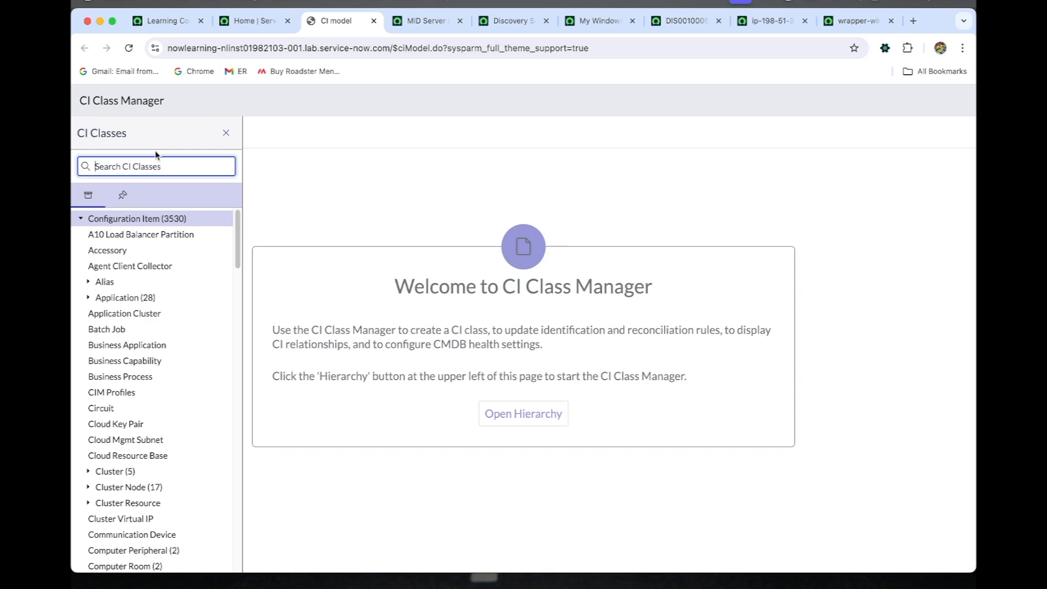
pyautogui.write('service')
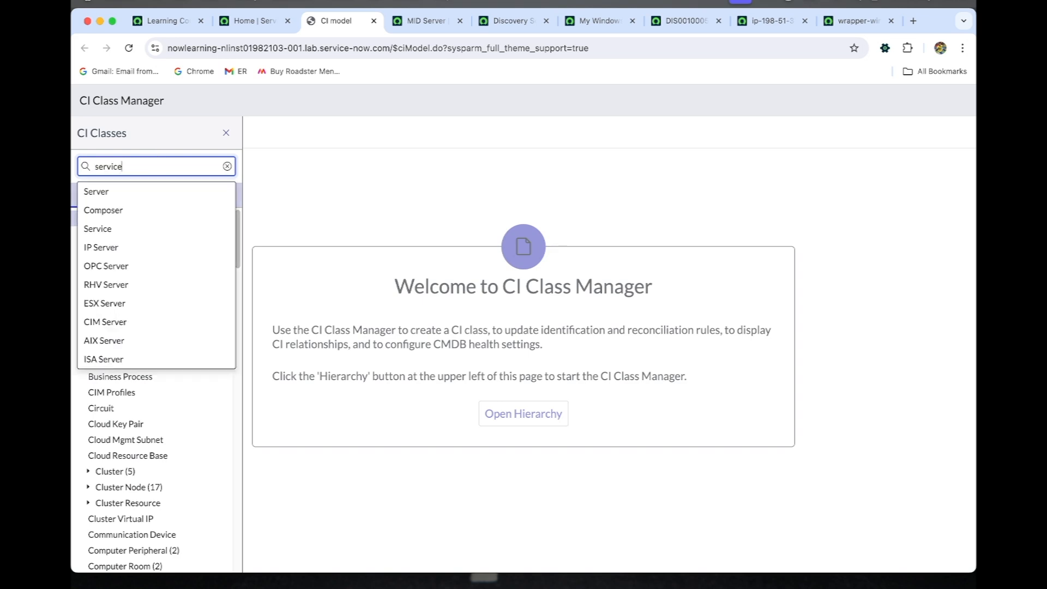
pyautogui.write('now')
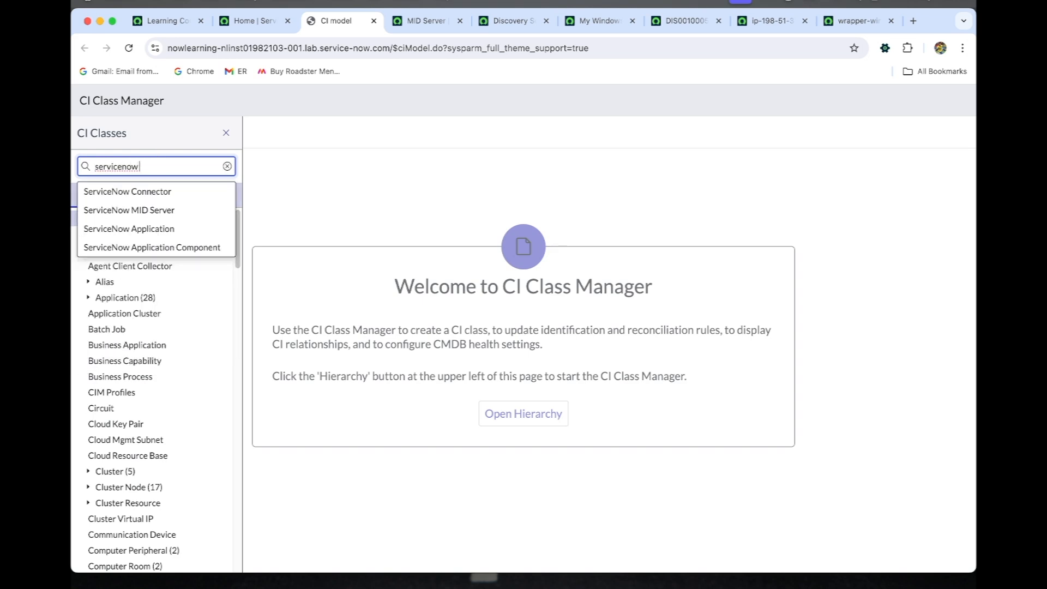
pyautogui.write(' m')
pyautogui.write('id')
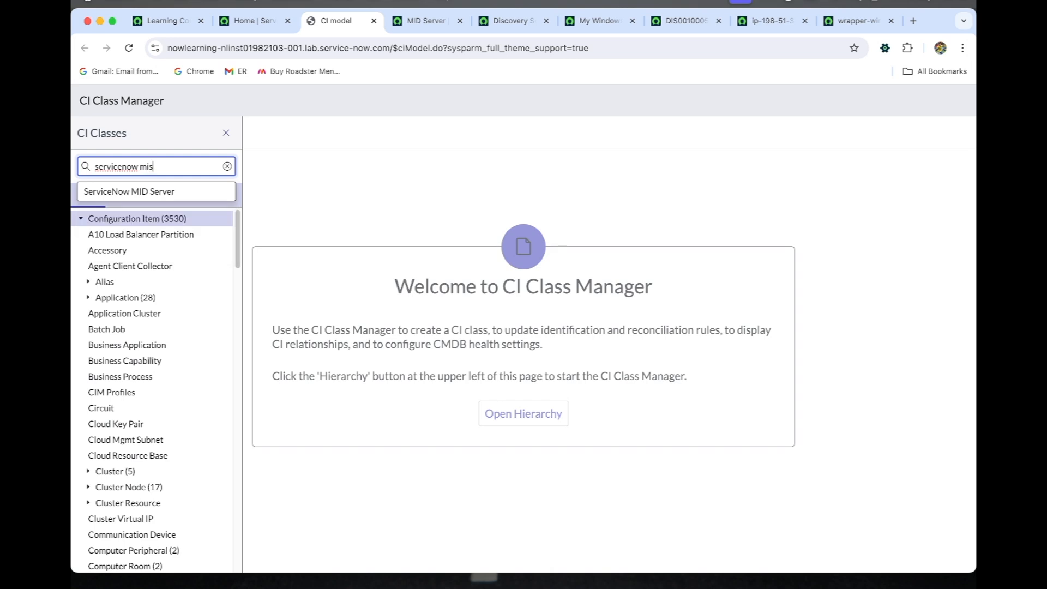
pyautogui.press('Down')
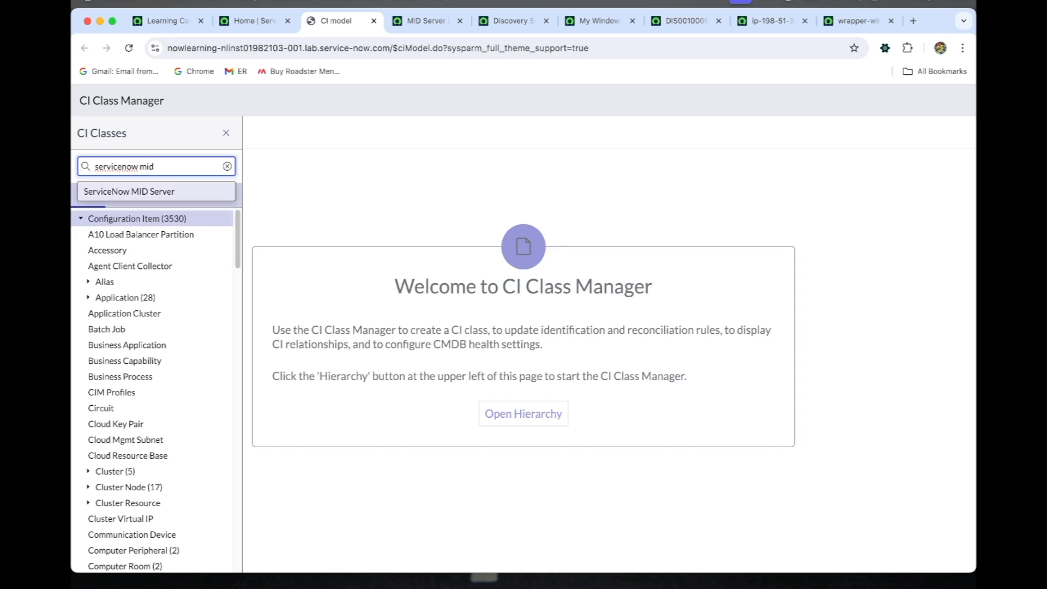
pyautogui.press('Return')
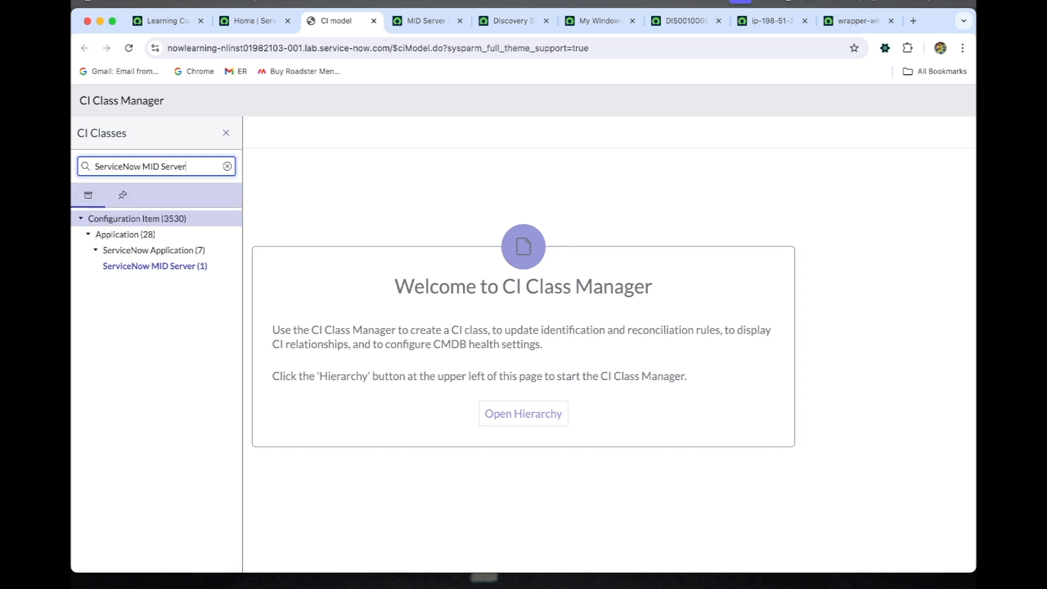
# Step: Open the ServiceNow MID Server class and examine its identification rule and identifier entries
pyautogui.click(192, 267)
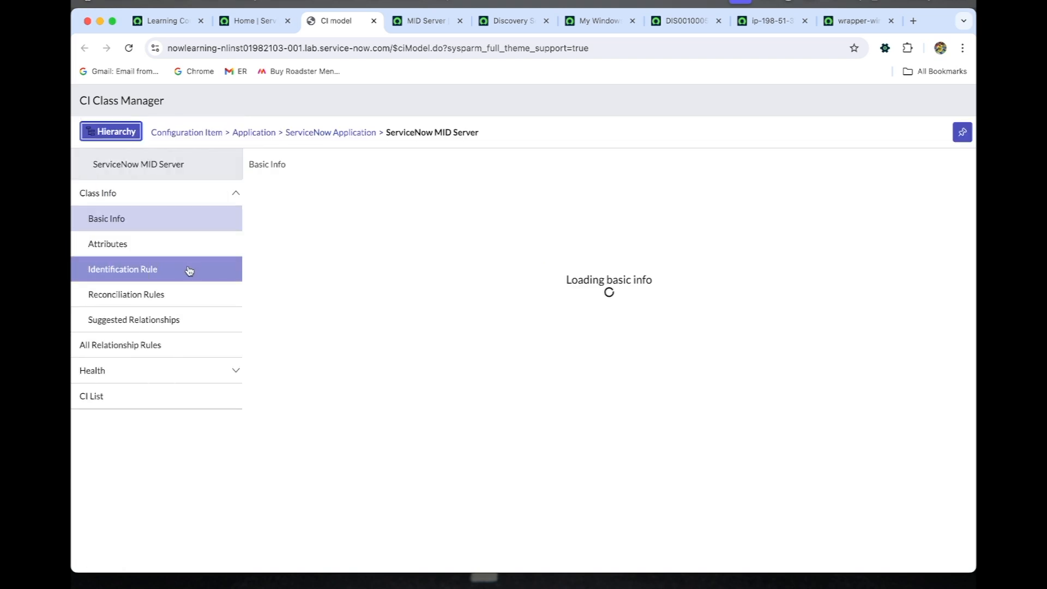
pyautogui.click(186, 272)
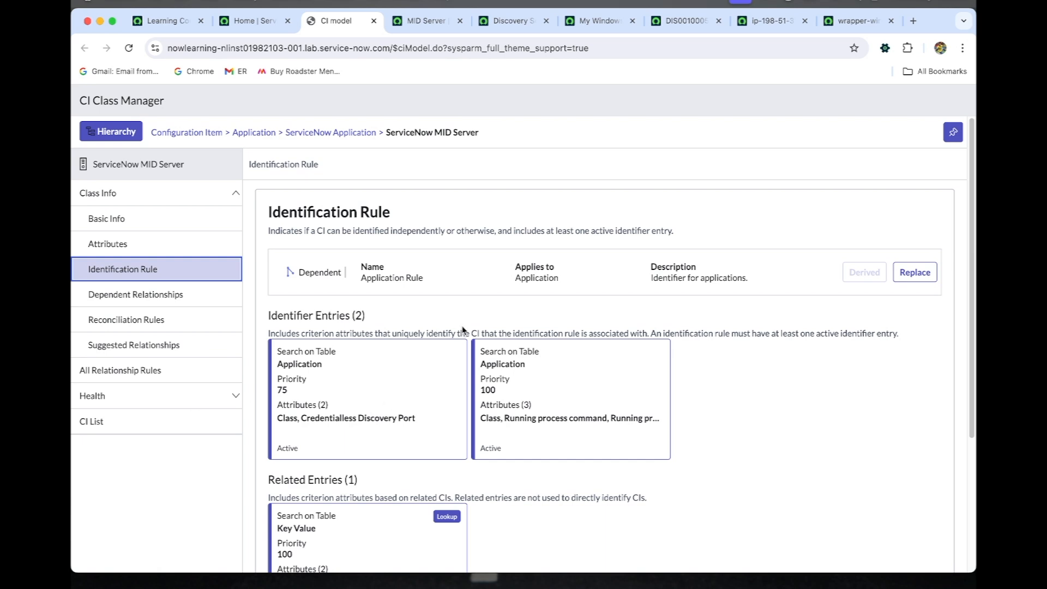
pyautogui.scroll(-1, 567, 343)
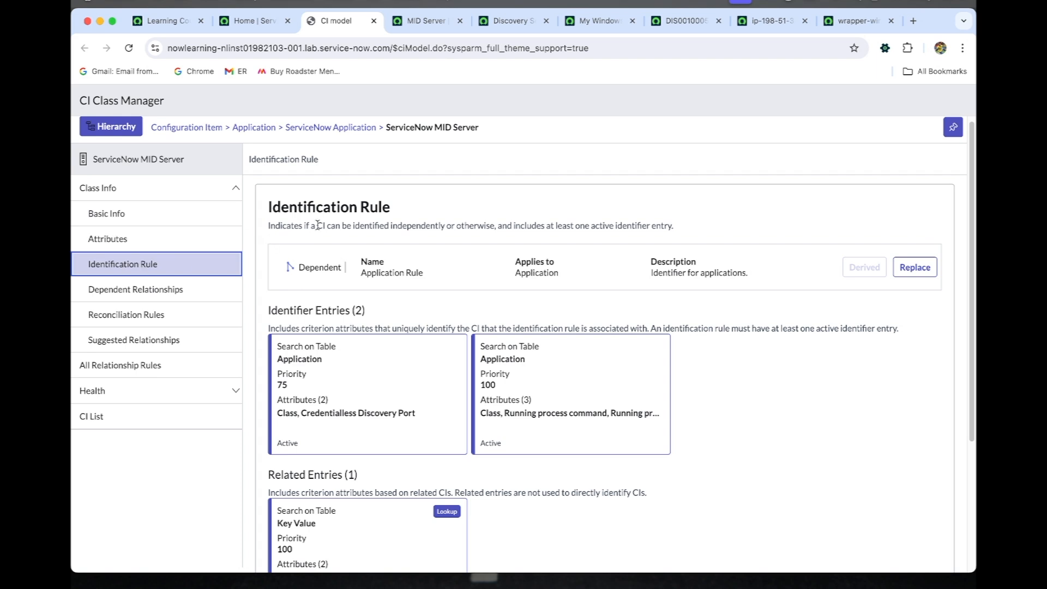
# Step: Run Discover now from the My Windows Server Discovery schedule and open the discovery status record of that run
pyautogui.click(599, 21)
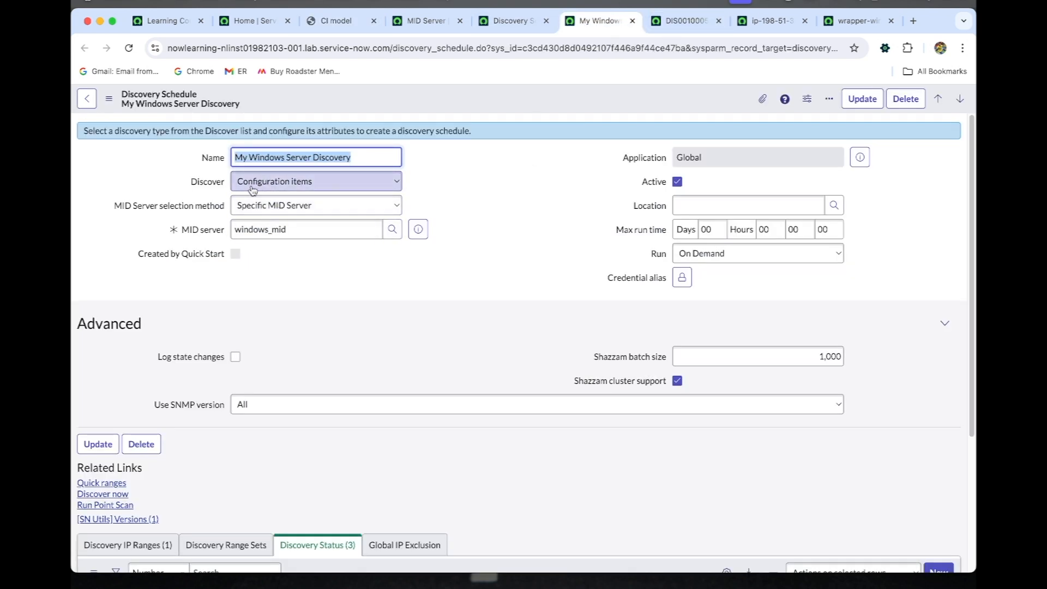
pyautogui.scroll(-5, 295, 319)
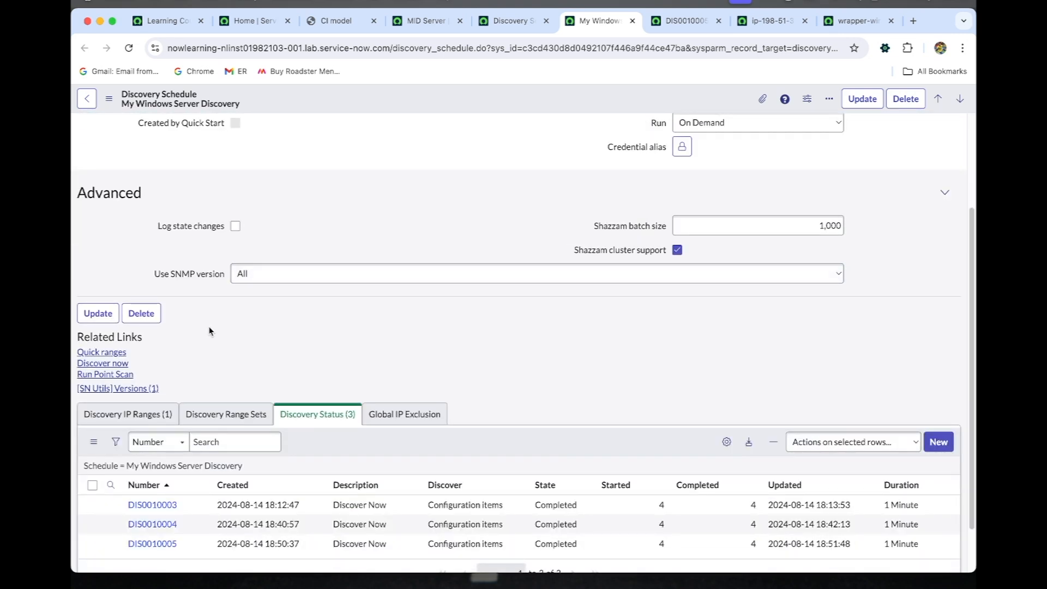
pyautogui.click(115, 364)
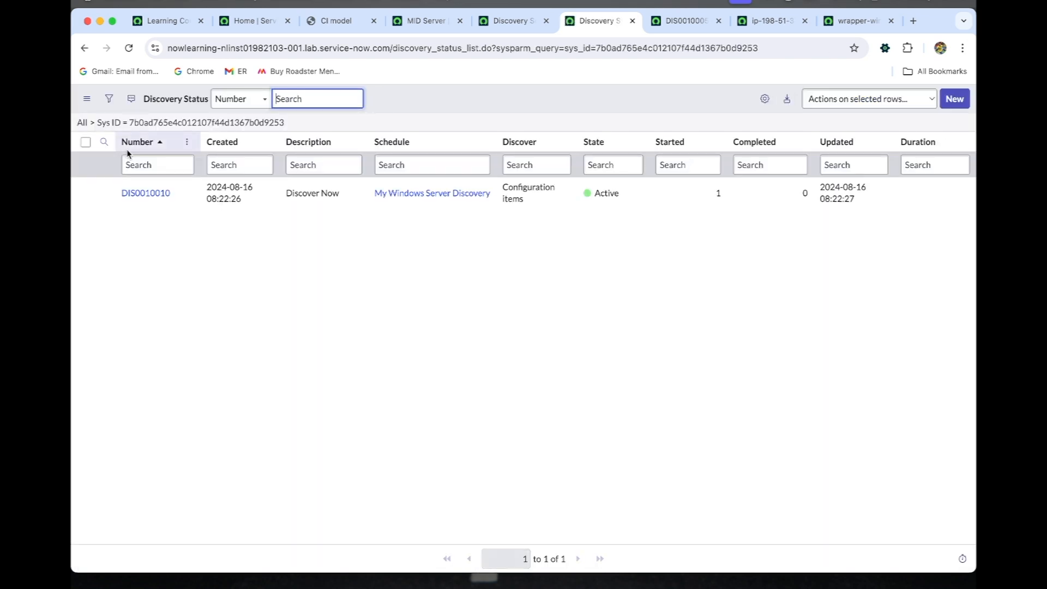
pyautogui.keyDown('super'); pyautogui.click(146, 193); pyautogui.keyUp('super')
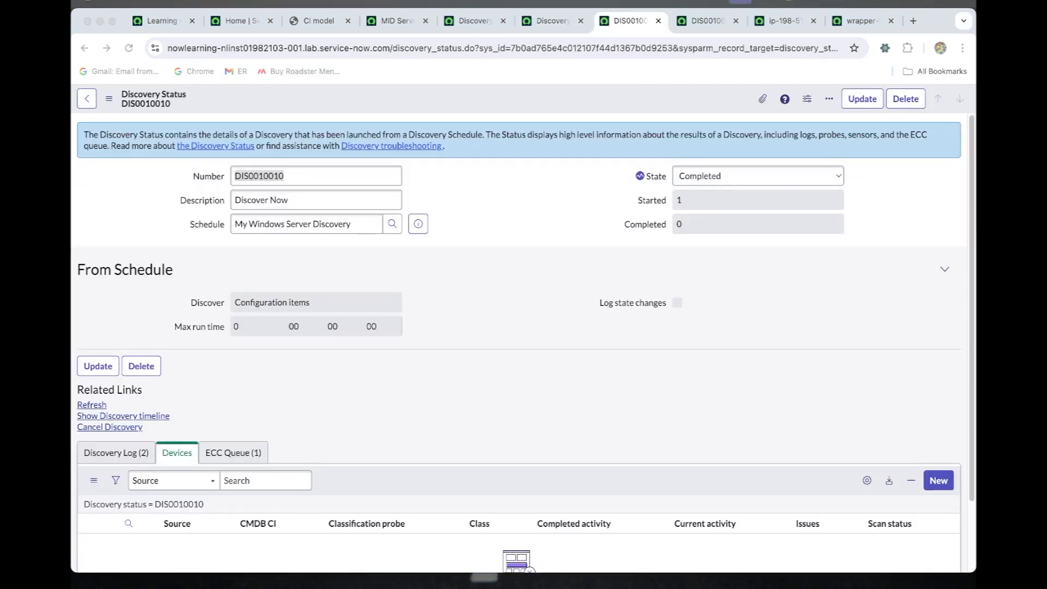
# Step: Reload the discovery status and open the CMDB CI of the discovered Windows server in a new browser tab
pyautogui.scroll(-1, 420, 370)
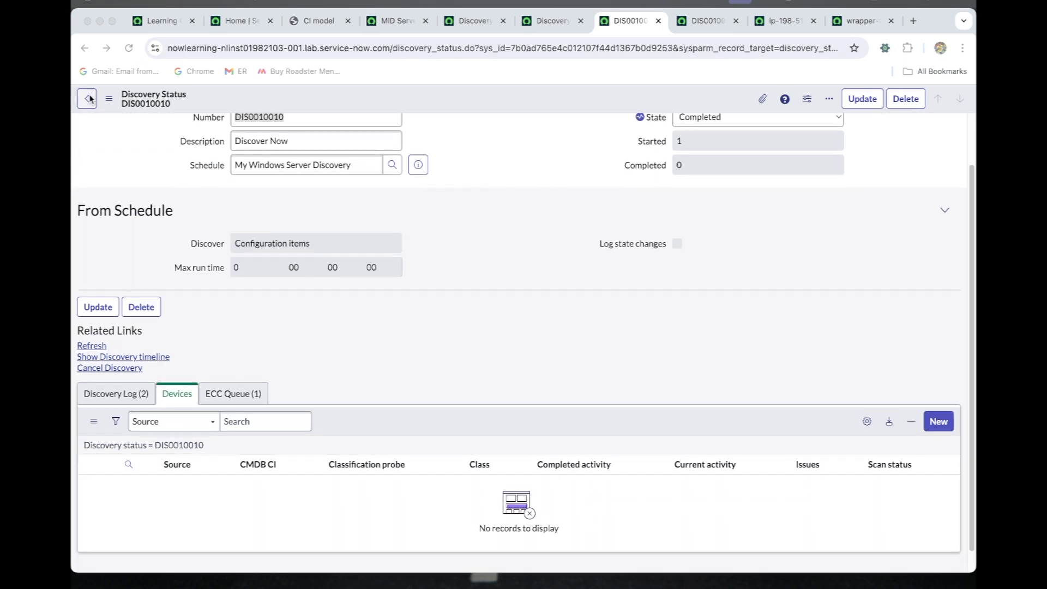
pyautogui.click(129, 49)
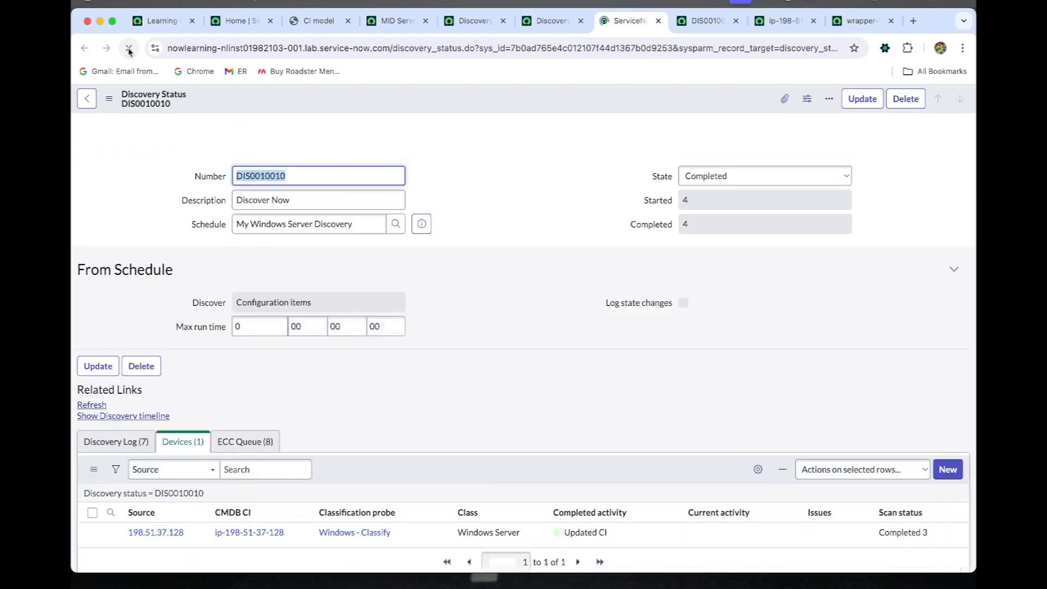
pyautogui.scroll(-1, 201, 266)
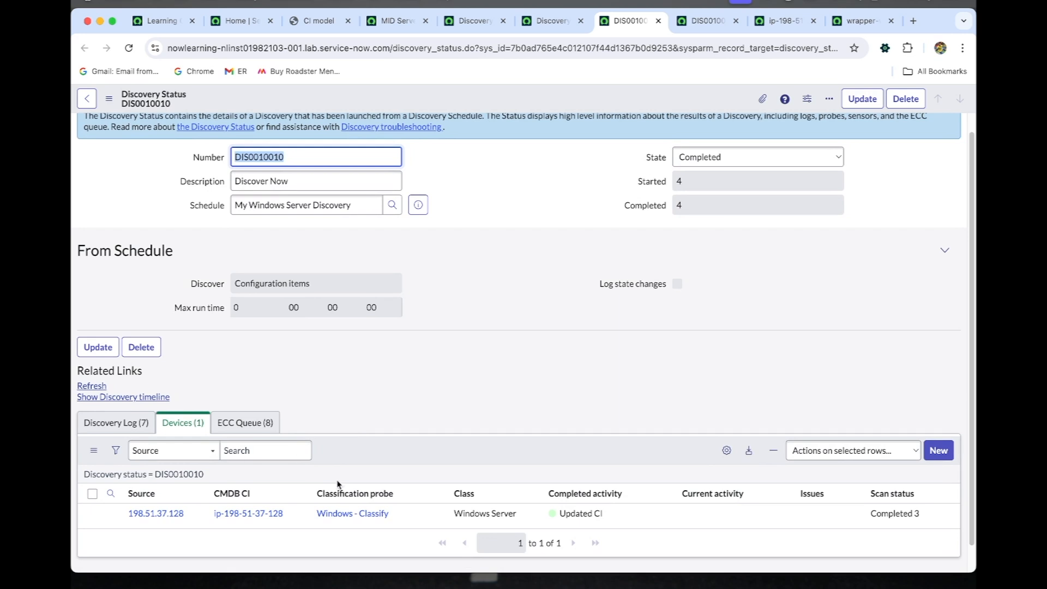
pyautogui.keyDown('super'); pyautogui.click(262, 515); pyautogui.keyUp('super')
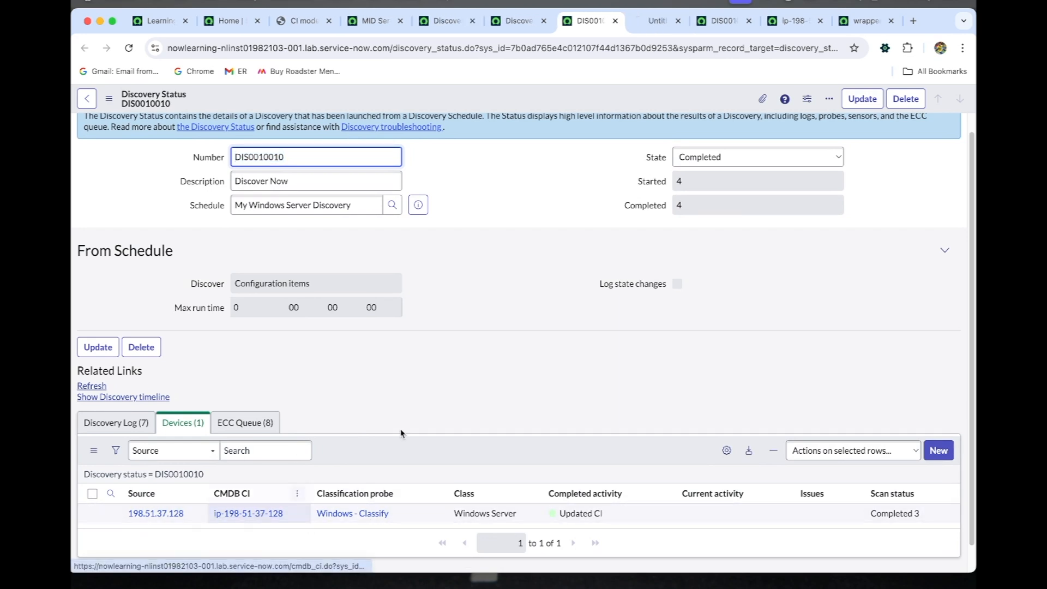
pyautogui.click(659, 23)
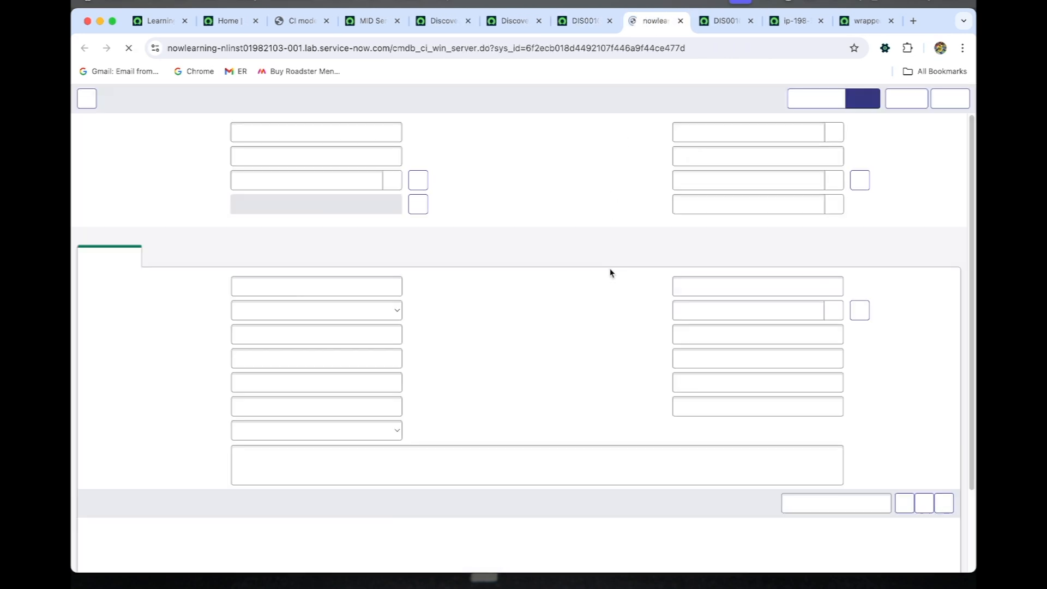
# Step: Examine the Windows server's related items and open its relationship map
pyautogui.scroll(-5, 610, 273)
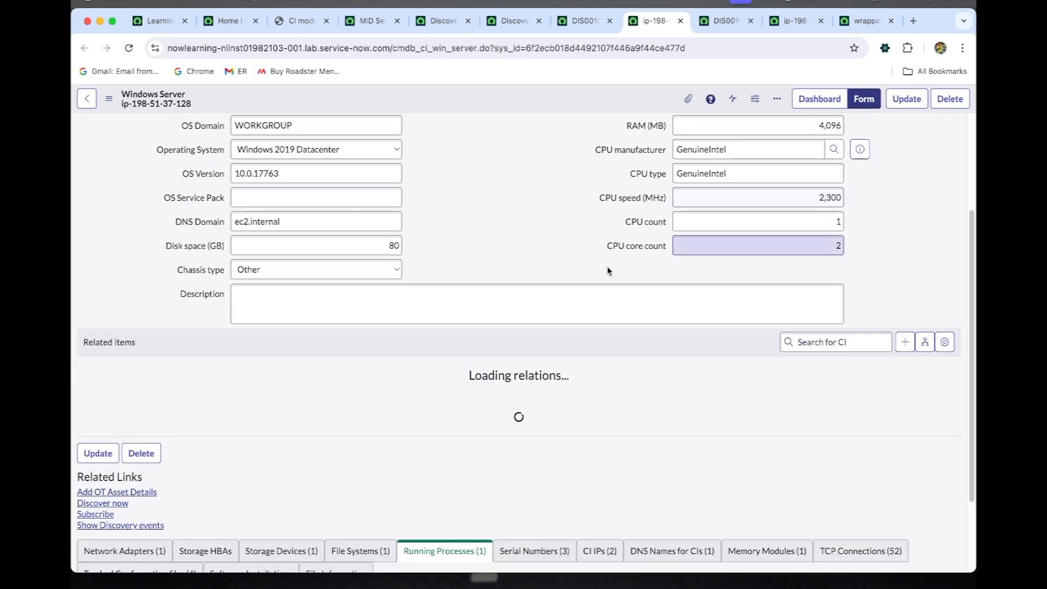
pyautogui.scroll(-1, 608, 271)
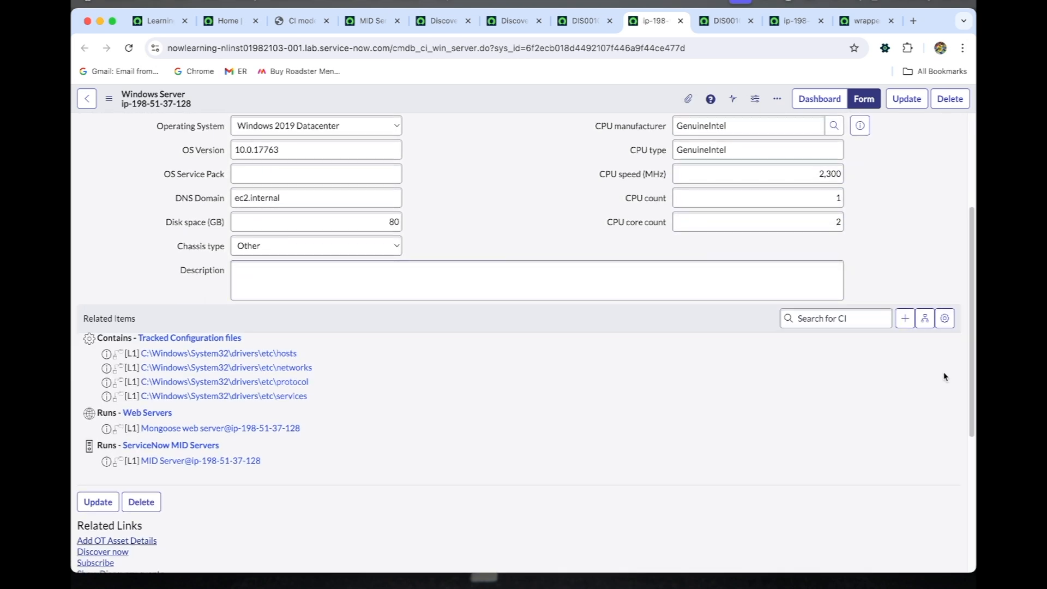
pyautogui.click(925, 319)
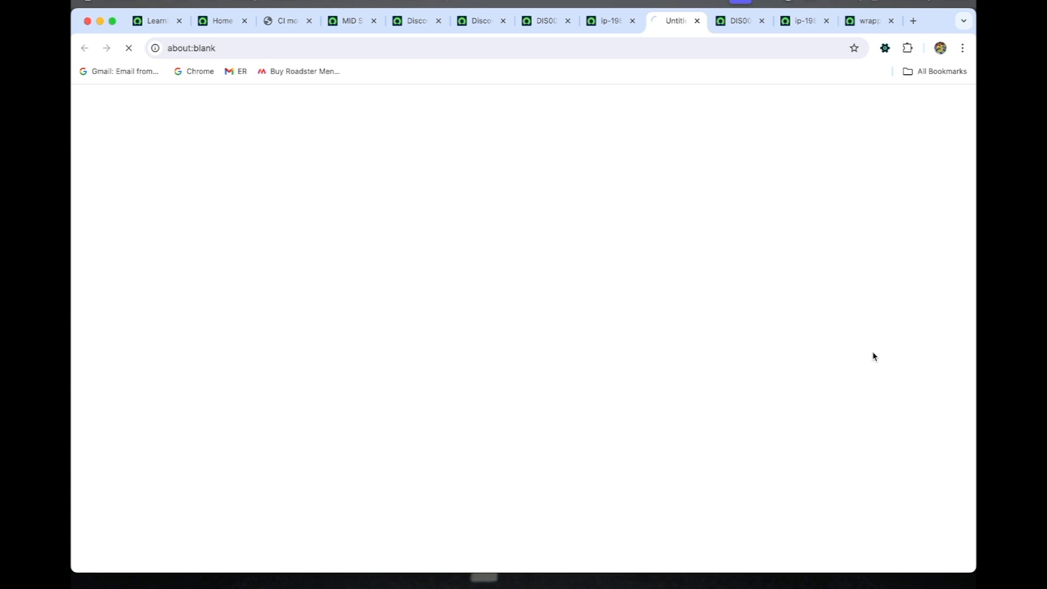